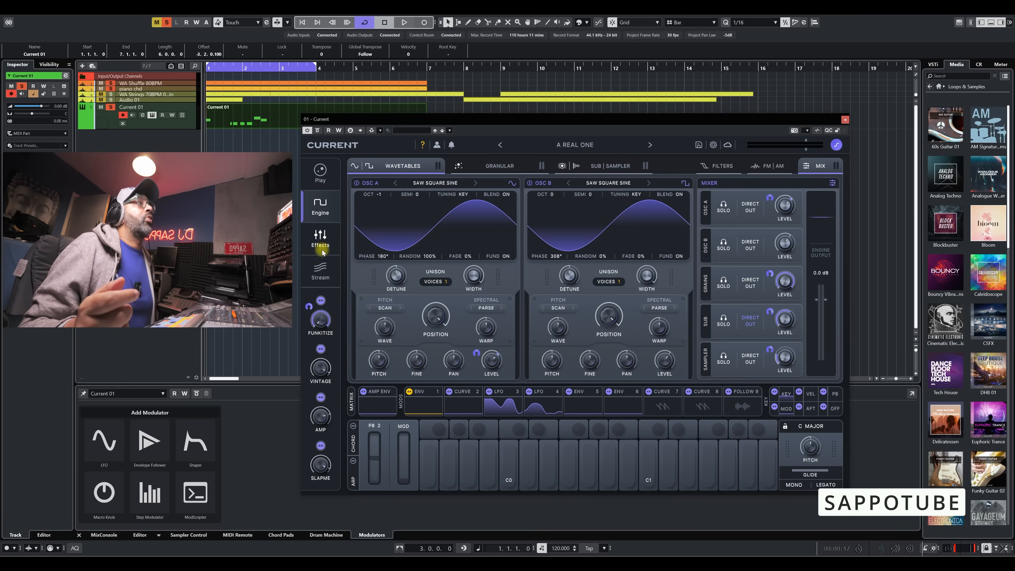
Look through the synth's Effects, Engine and Play pages, finishing on the Engine page
left_click(320, 238)
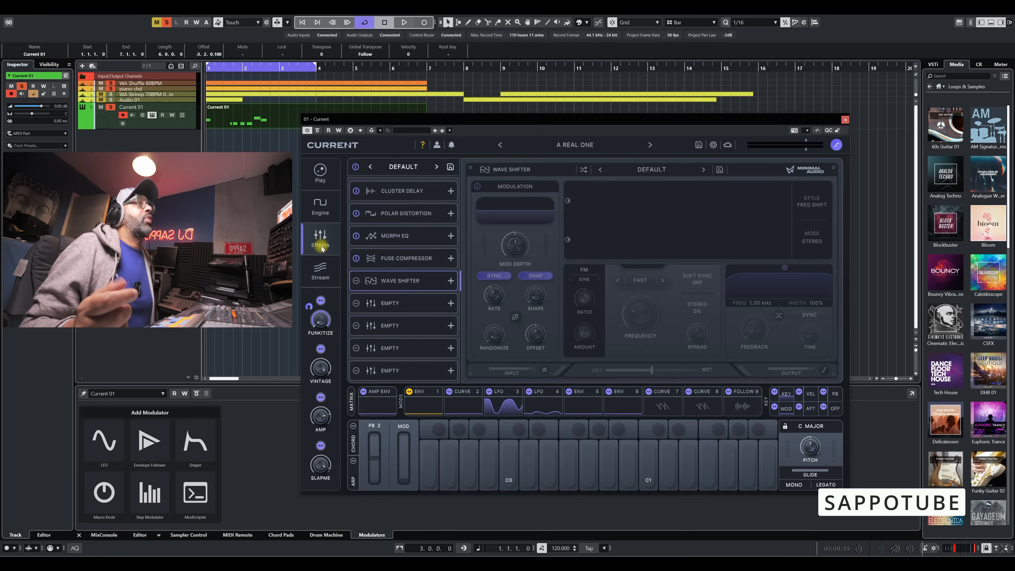
left_click(322, 212)
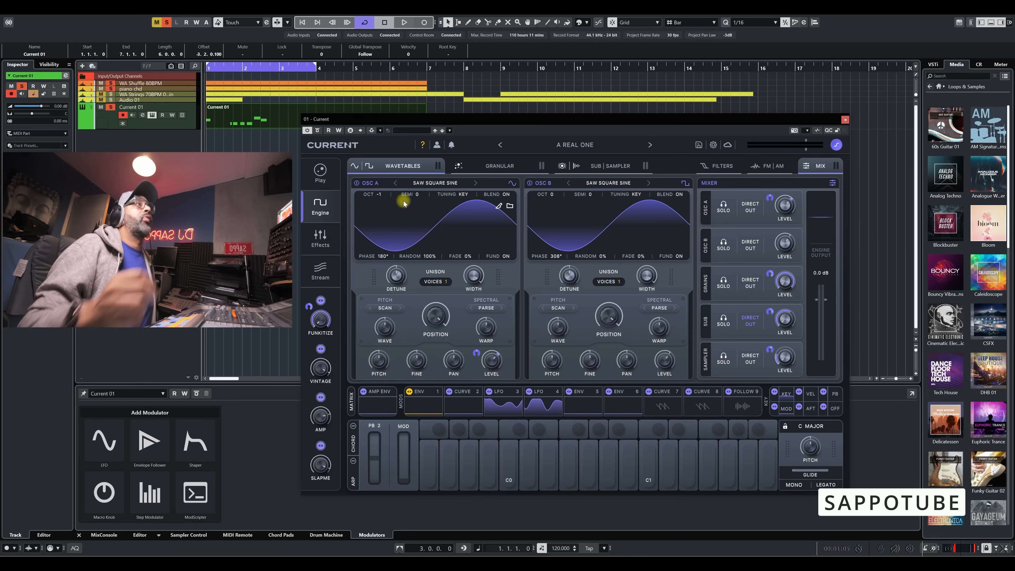
left_click(316, 173)
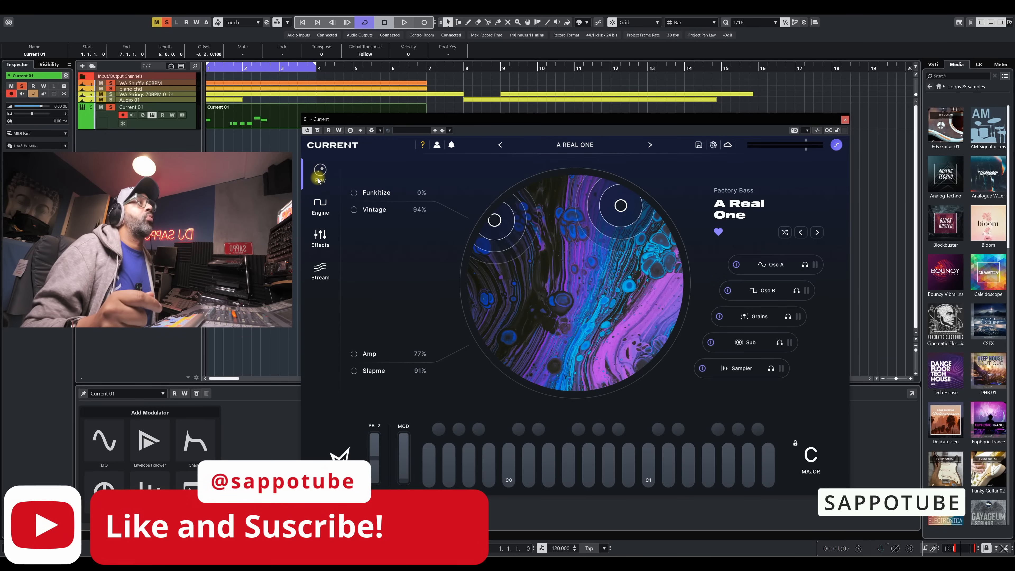
left_click(322, 200)
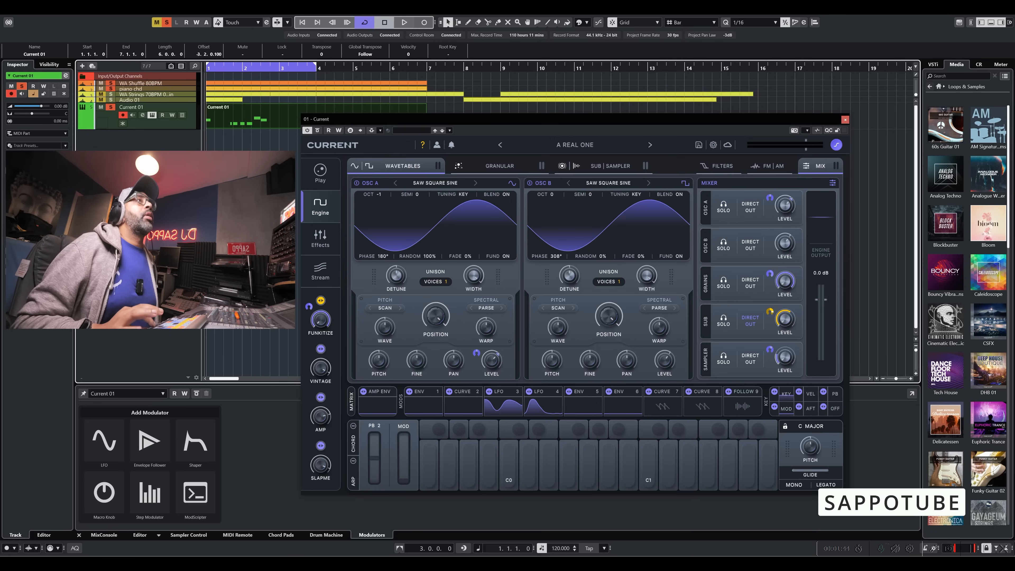
Play the soloed bass part to hear the A Real One preset without track modulation, and stop playback
key("space")
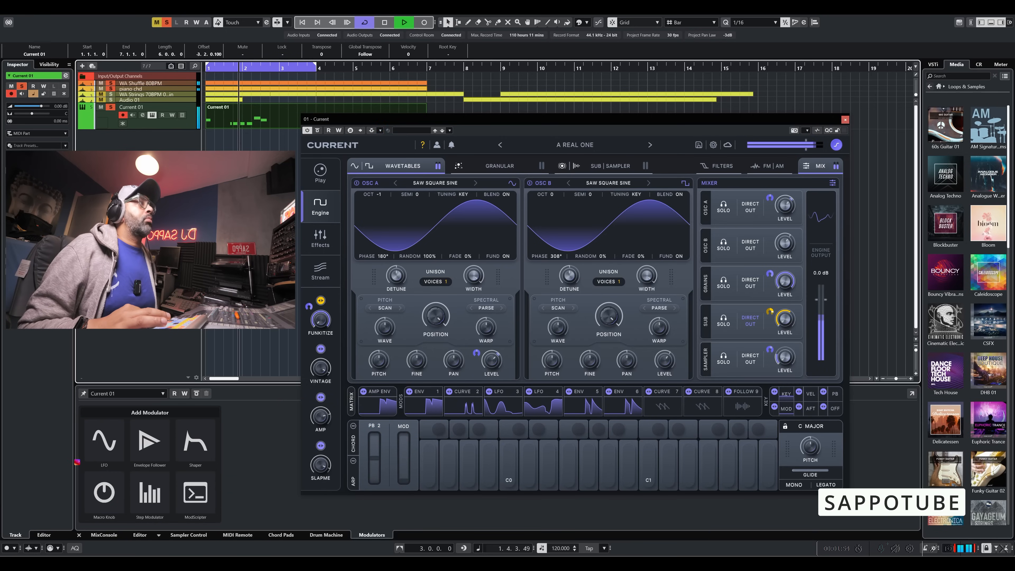
key("space")
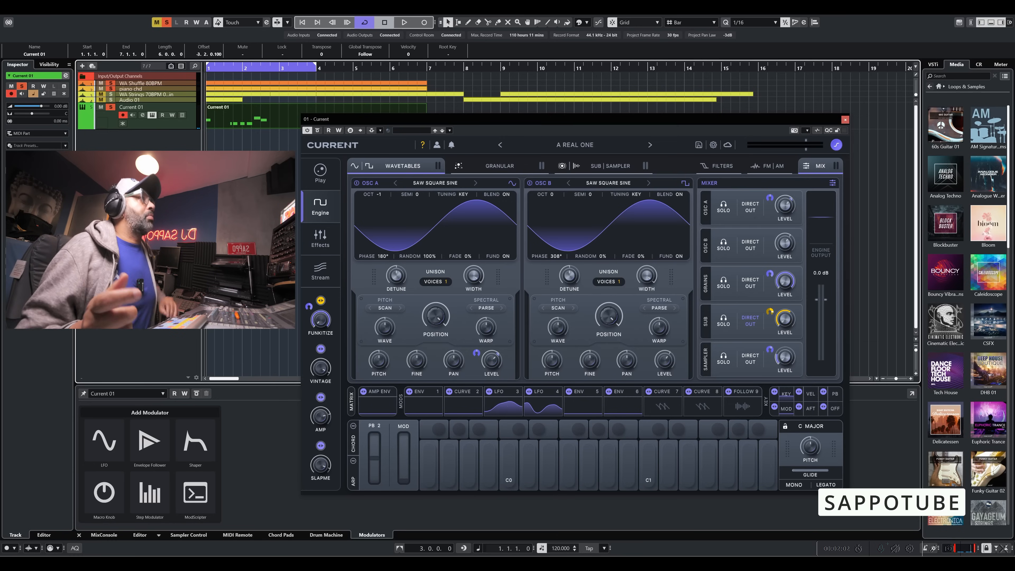
mouse_move(464, 222)
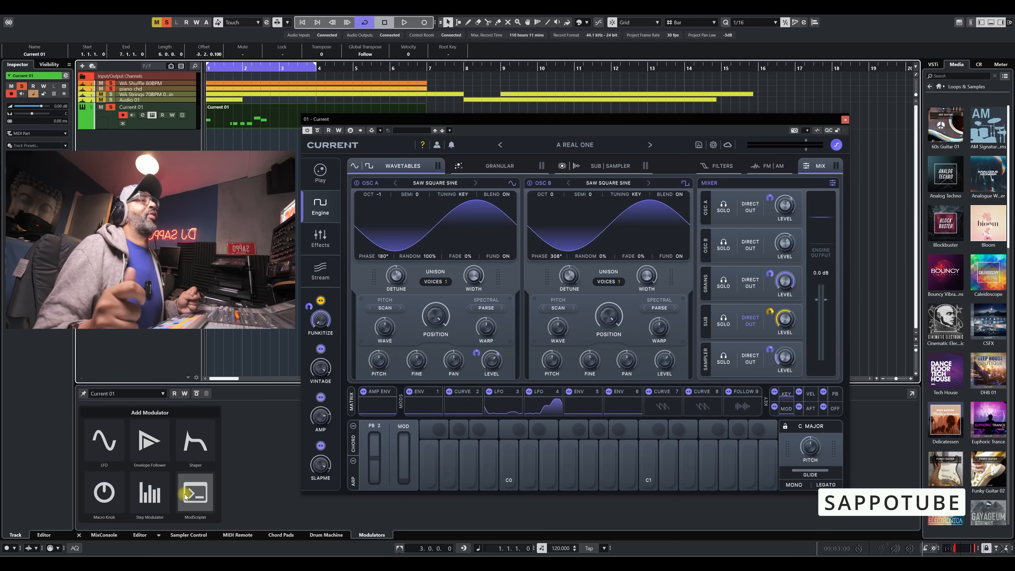
Add a ModScripter modulator to the Current 01 track and examine its Script Editor and separate window
left_click(185, 496)
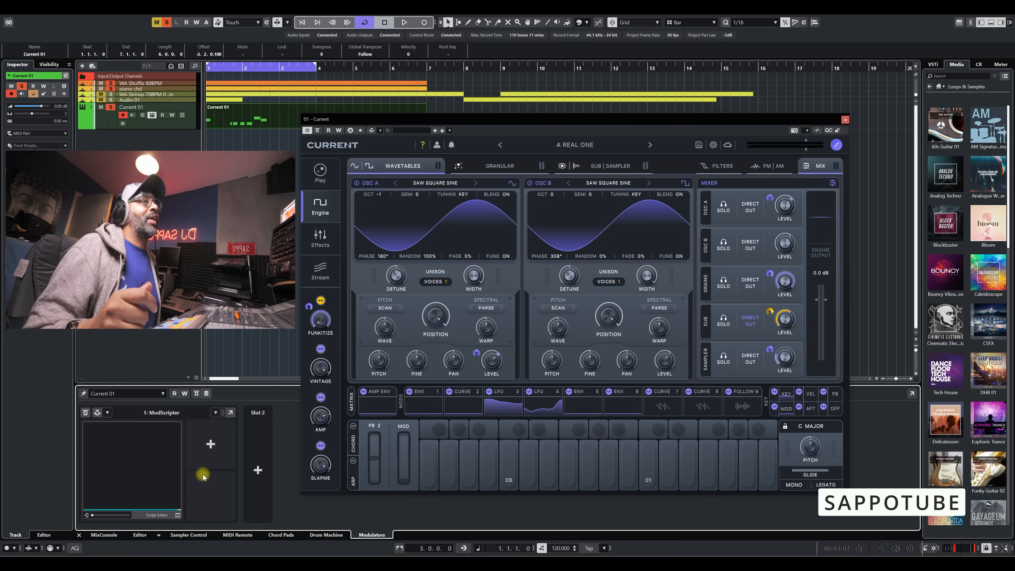
left_click(177, 515)
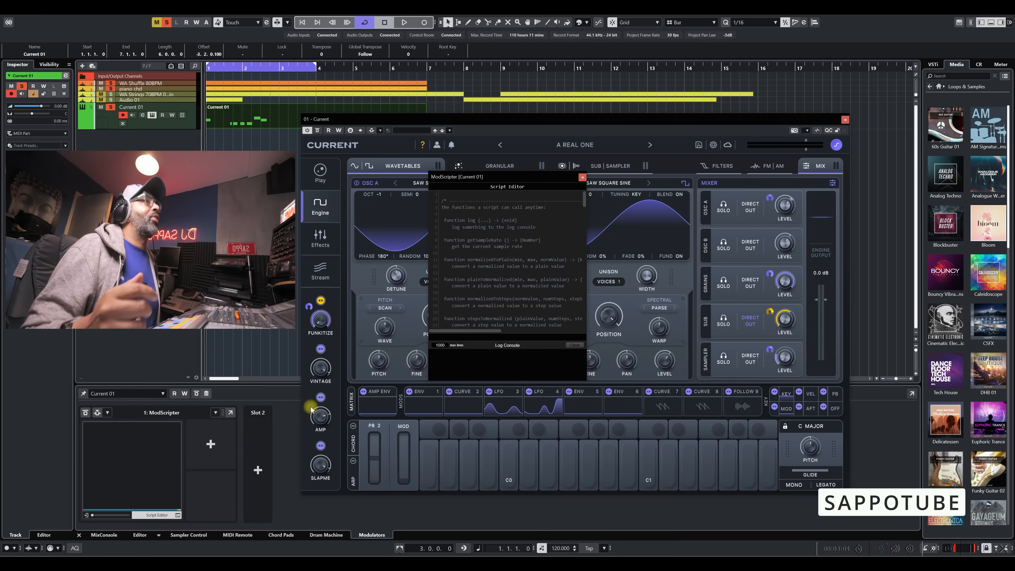
left_click(582, 178)
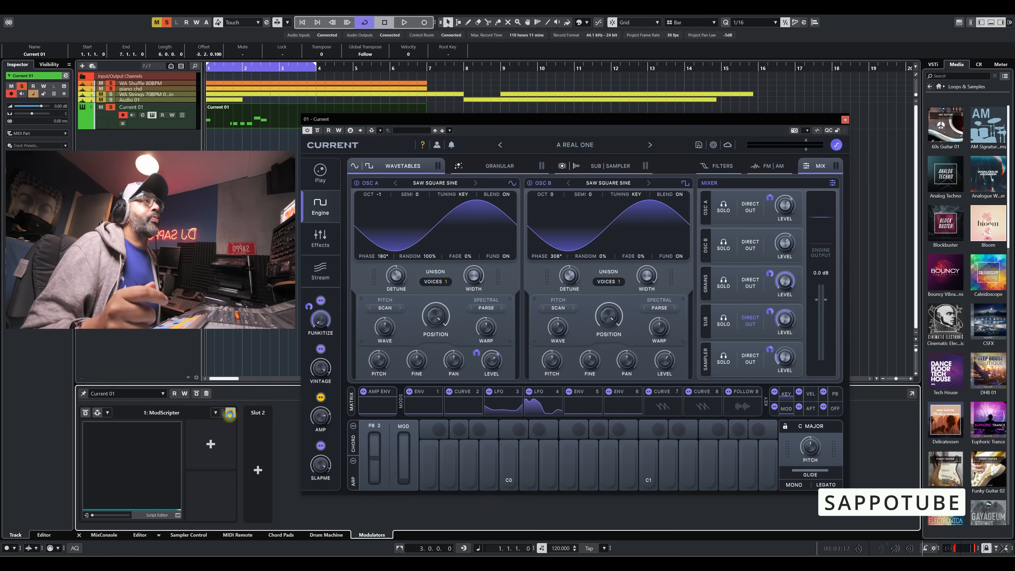
left_click(230, 414)
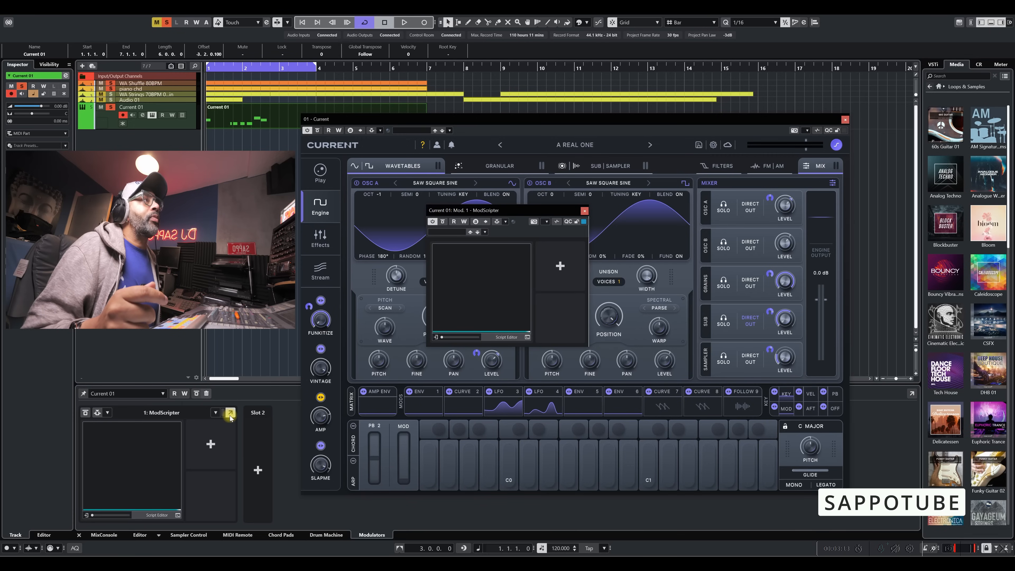
left_click(582, 214)
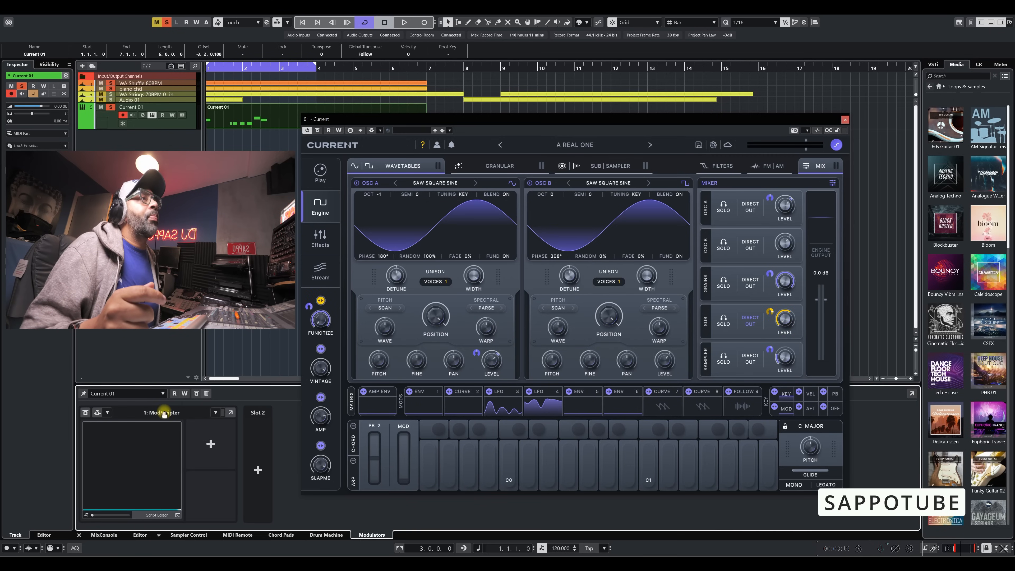
Remove all modulators from the Current 01 track
left_click(206, 393)
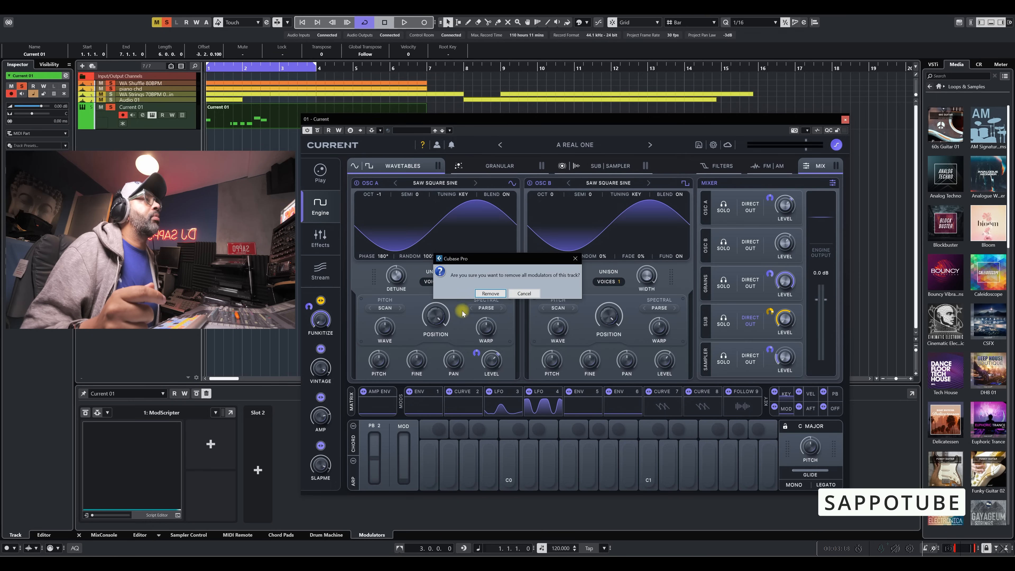
left_click(490, 294)
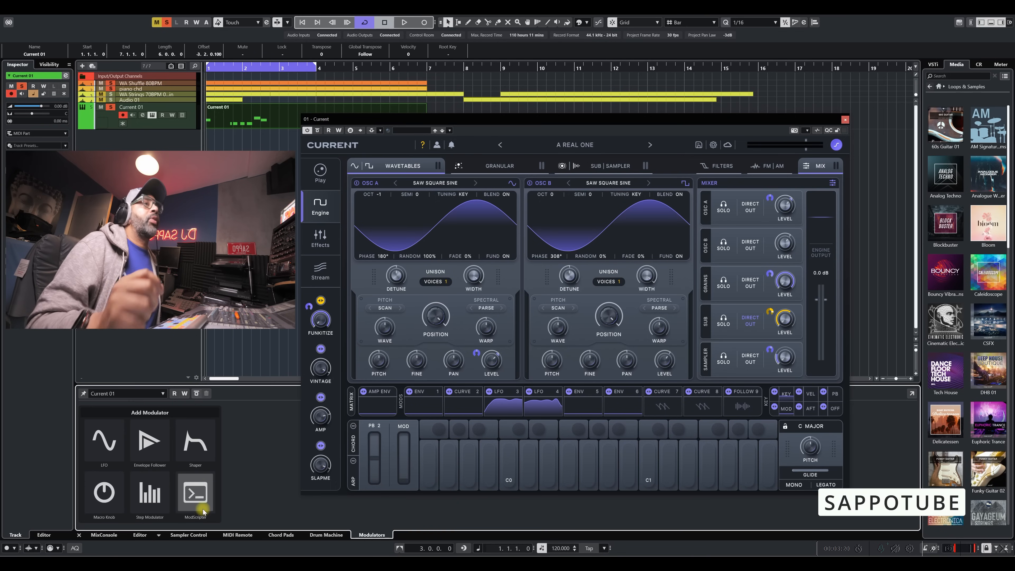
Add an LFO modulator to the Current 01 track and assign it to the Osc A Position parameter
left_click(105, 440)
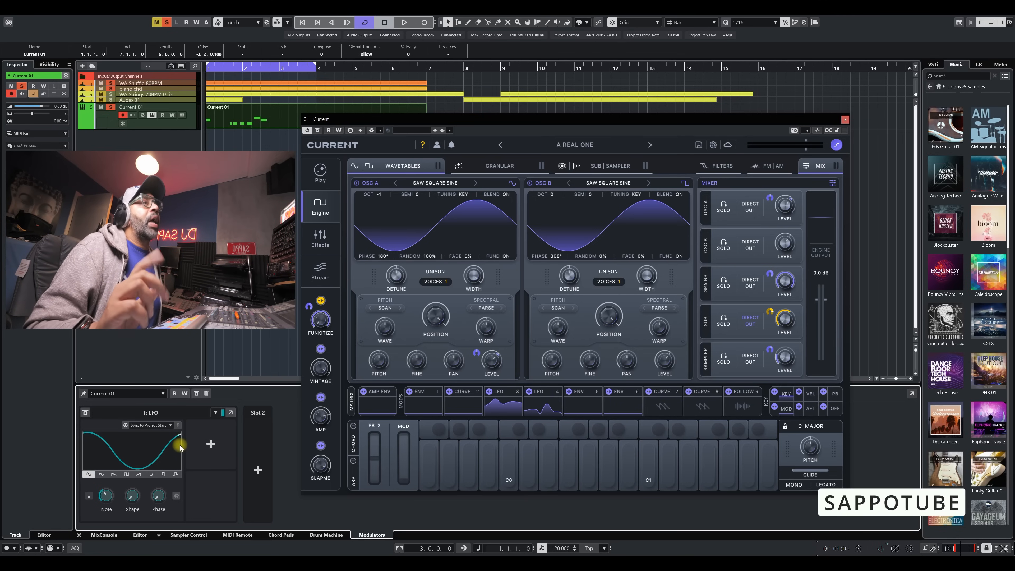
left_click(209, 445)
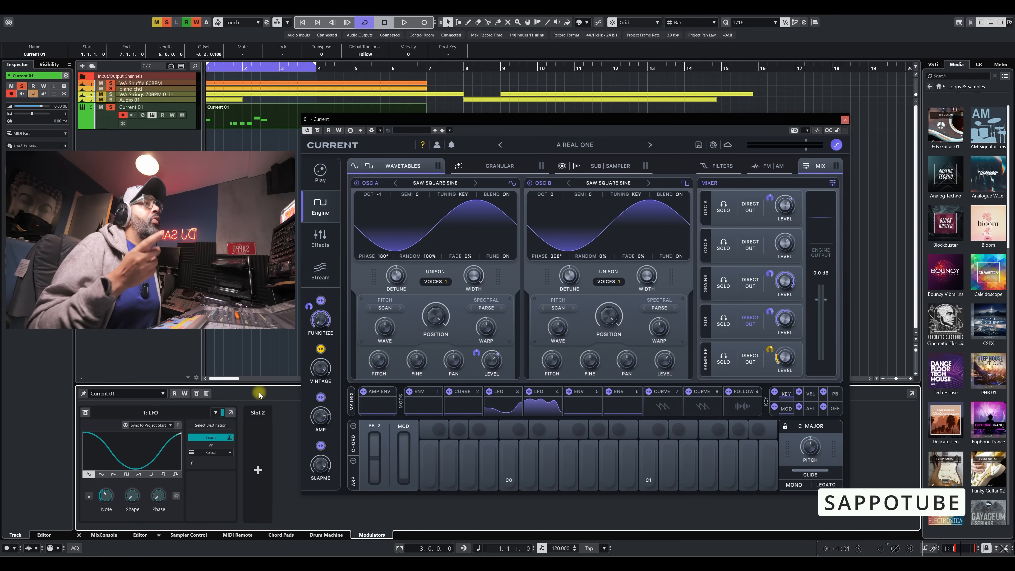
left_click(433, 316)
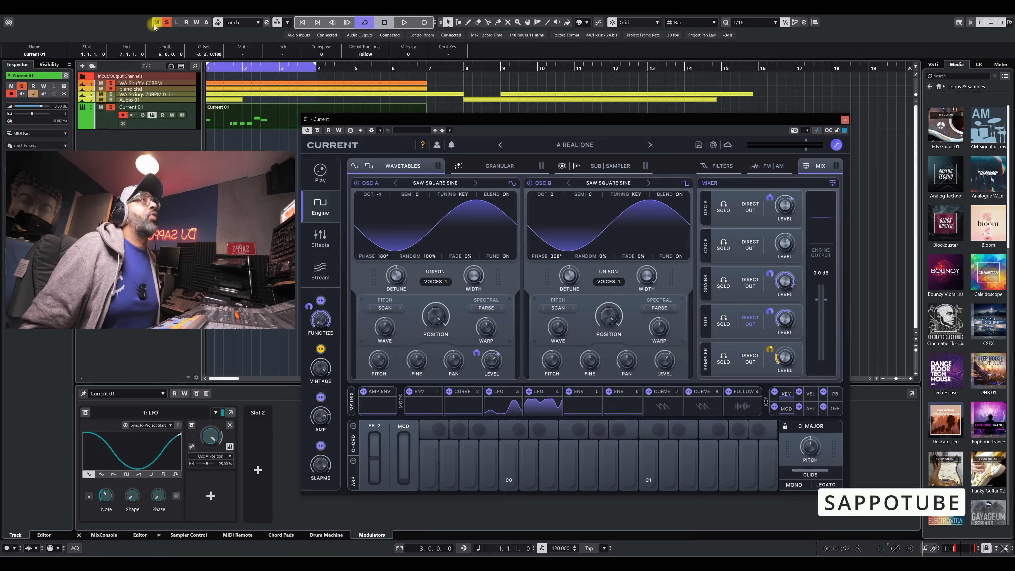
Clear all track solos, solo only the Current 01 track, and start playback
left_click(166, 22)
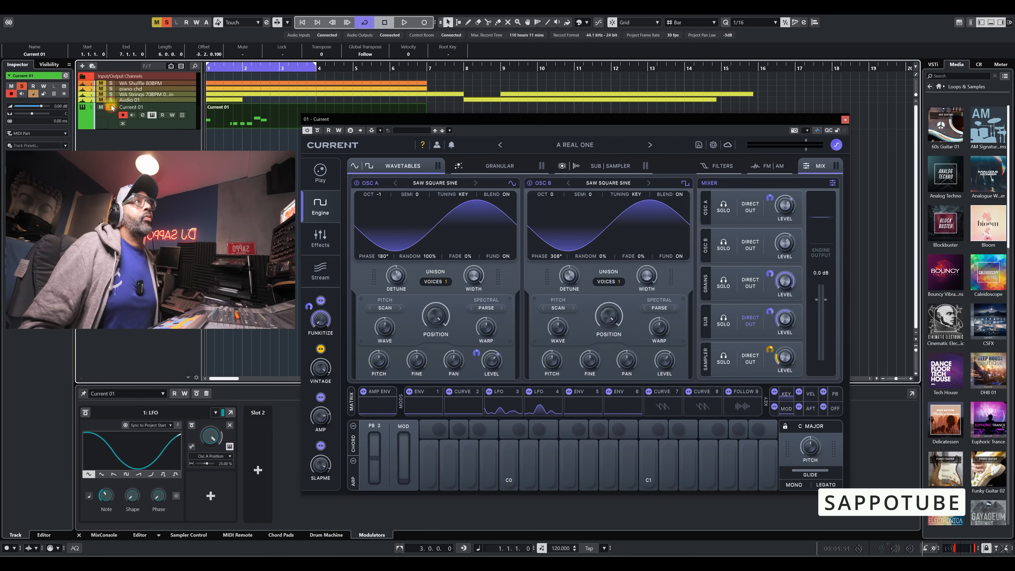
key("space")
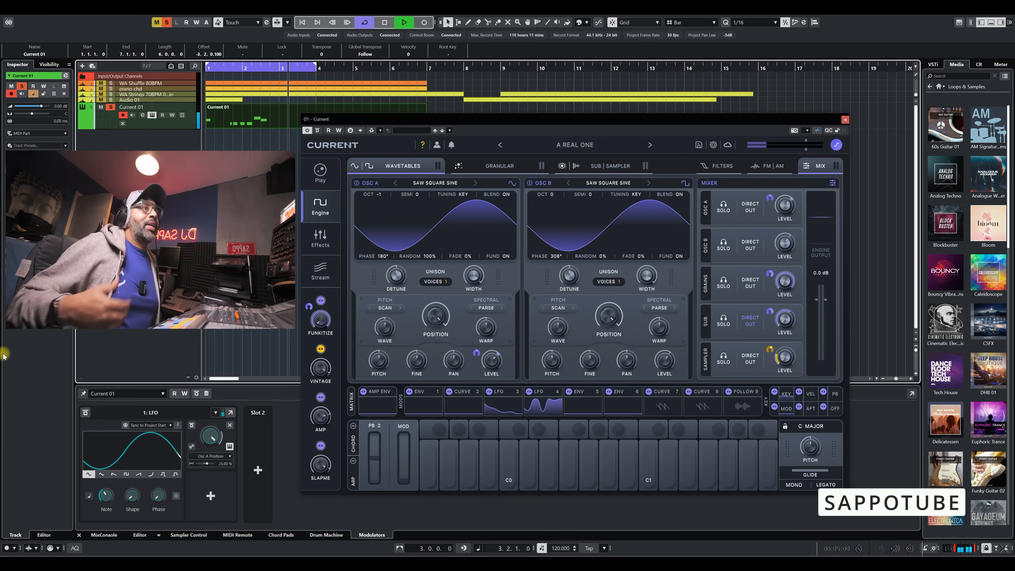
Switch the LFO rate from note values to free-running frequency, raise the frequency for faster cycles, and stop playback
left_click(88, 497)
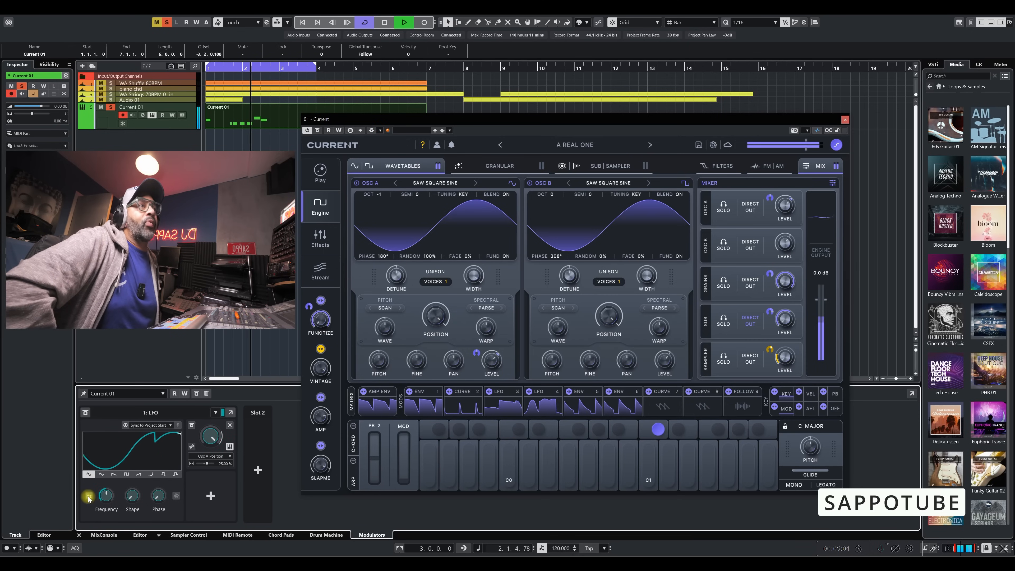
mouse_move(109, 494)
left_click_drag(109, 494, 112, 480)
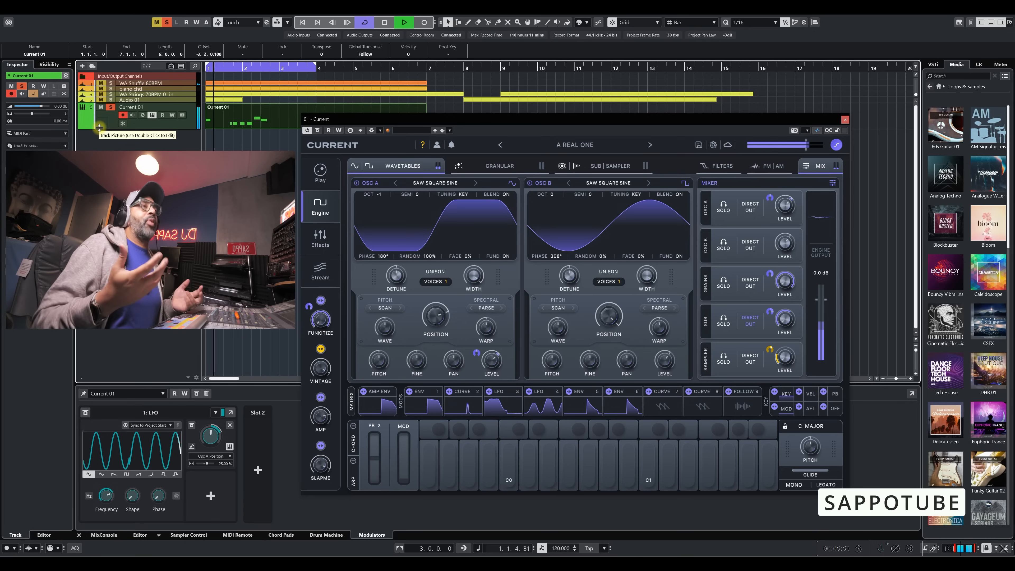
key("space")
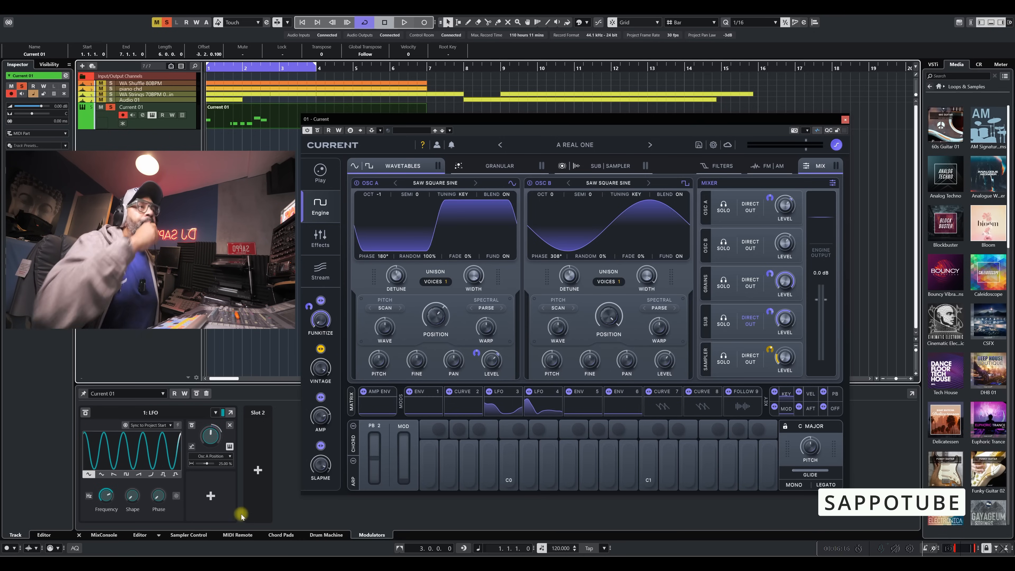
Add Osc A Wave as the LFO's second modulation destination and audition the result
left_click(211, 496)
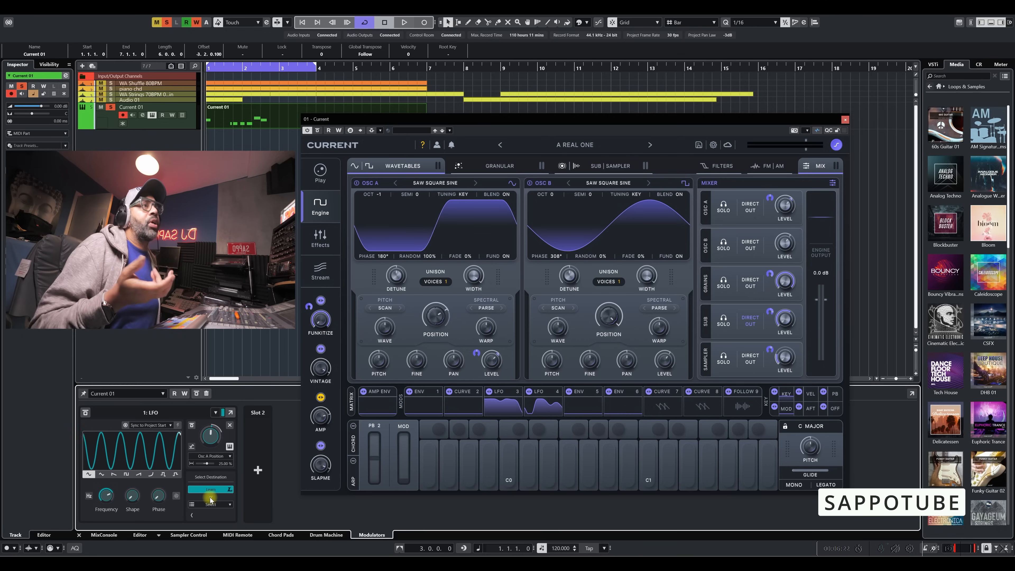
left_click(384, 330)
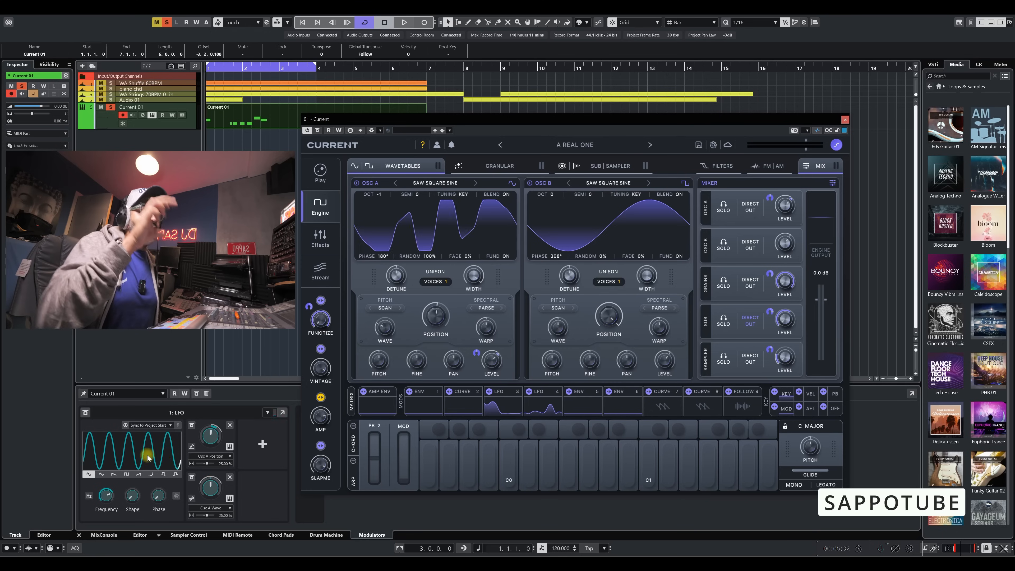
key("space")
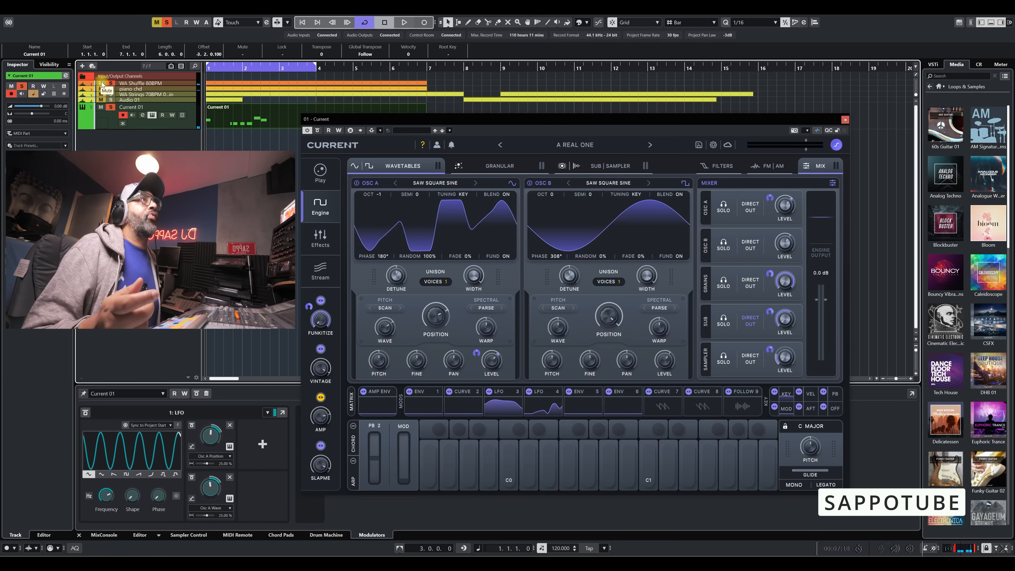
Add an Envelope Follower modulator in slot 2 and move the plug-in window clear of it
left_click_drag(508, 119, 567, 107)
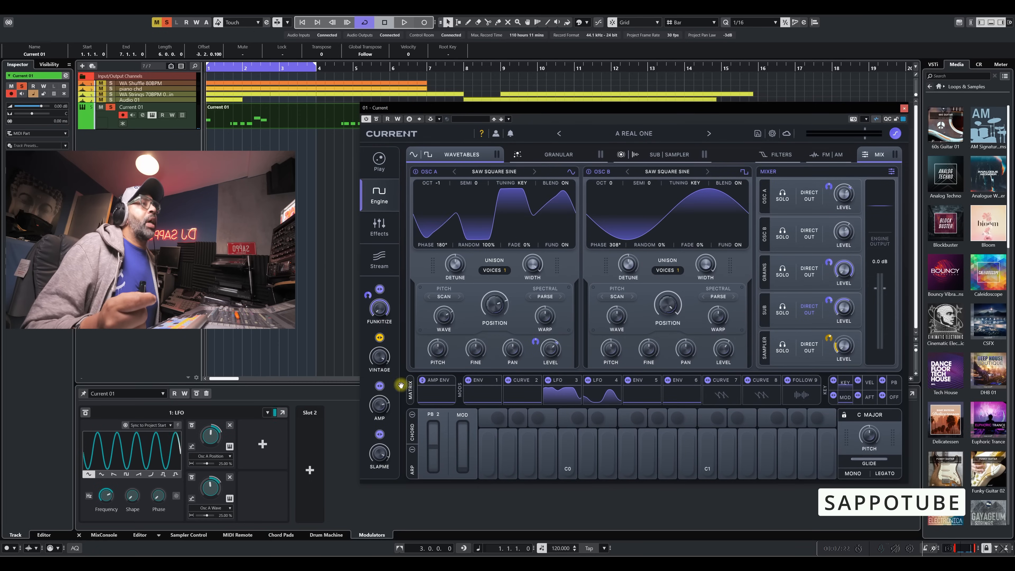
left_click(307, 465)
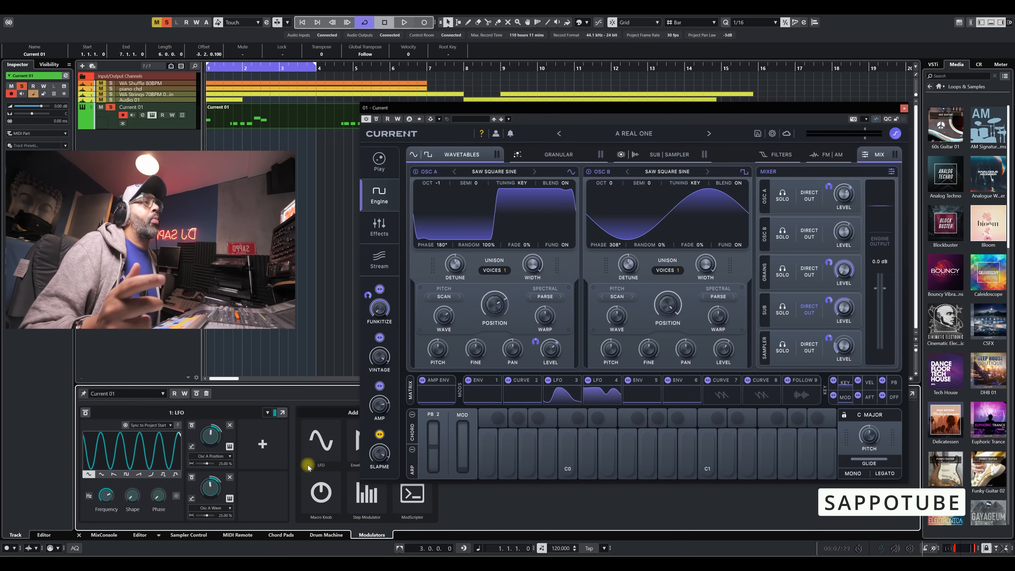
left_click(353, 441)
left_click_drag(548, 108, 669, 92)
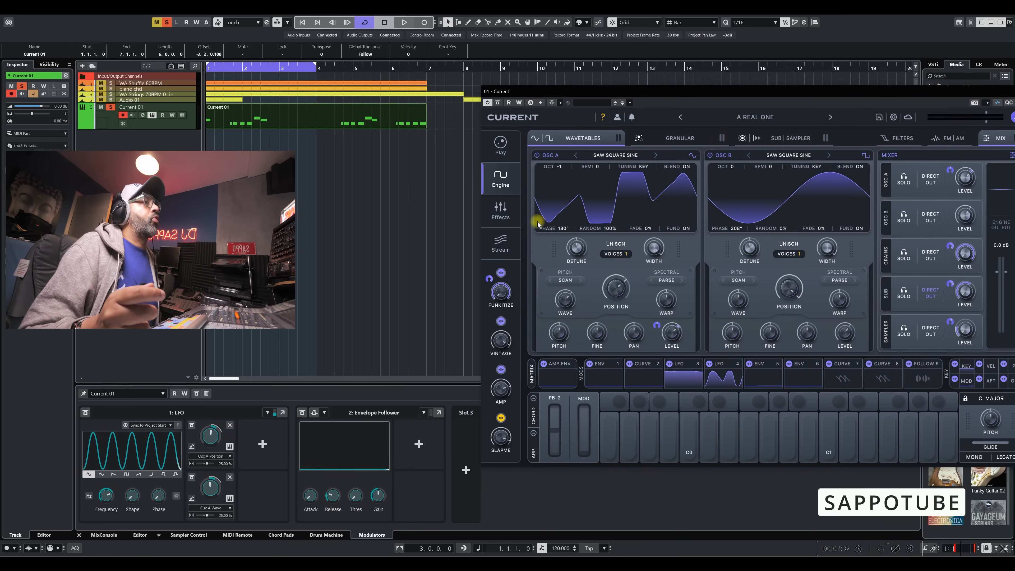
Show the modulator connections inside the Current plug-in window and reposition the window to reveal the Envelope Follower
left_click_drag(754, 92, 577, 79)
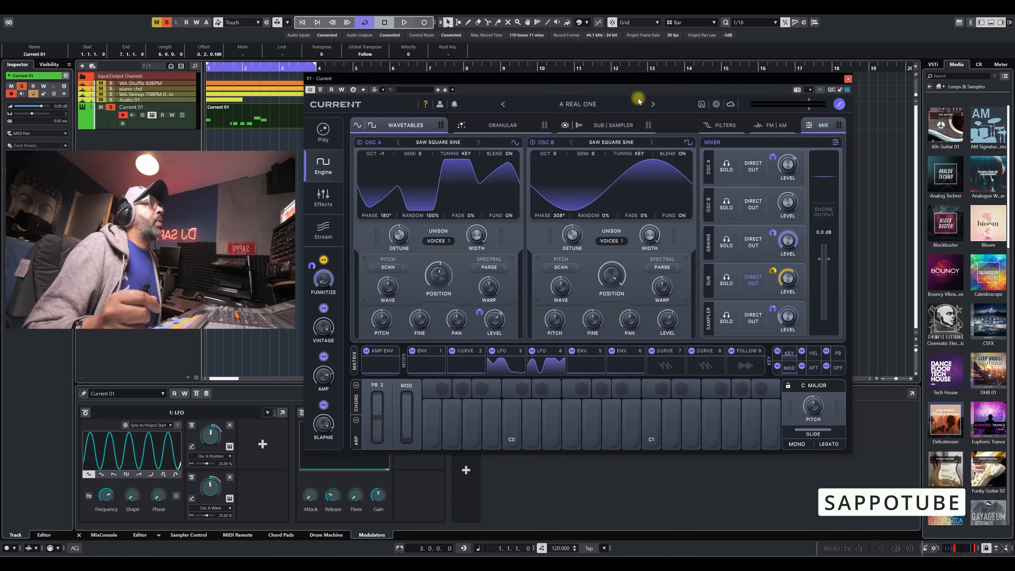
left_click(820, 90)
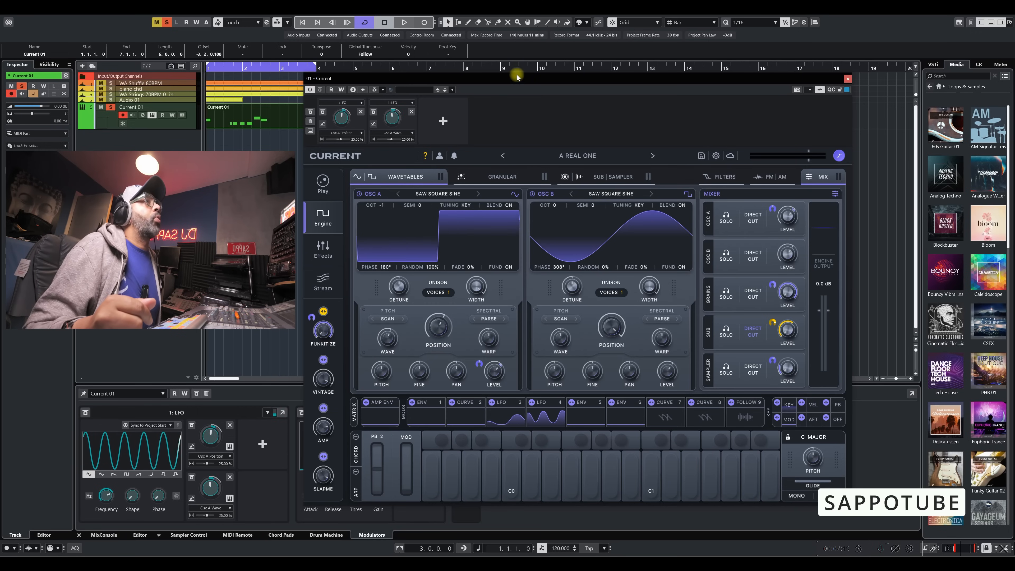
left_click_drag(517, 80, 557, 49)
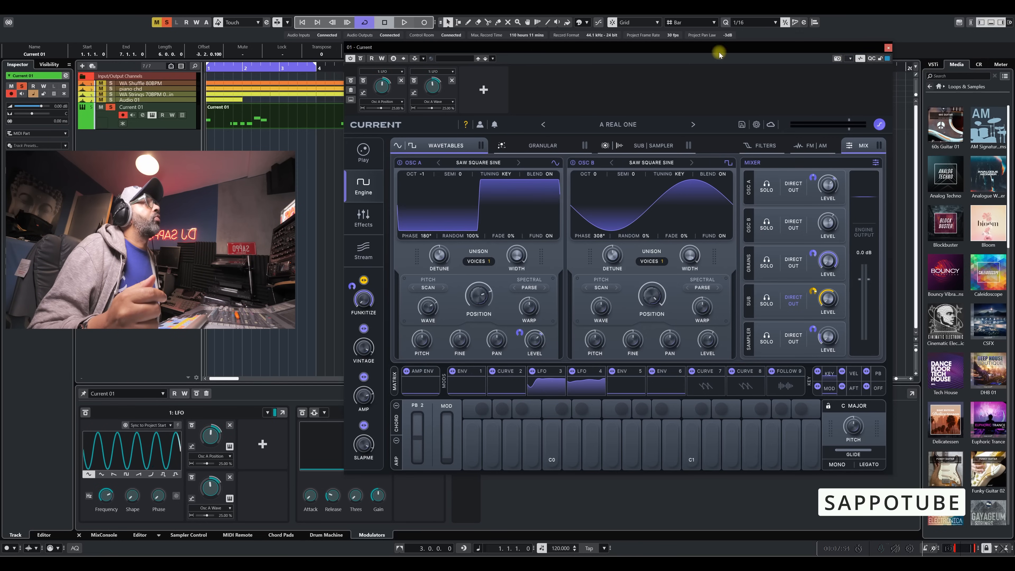
left_click_drag(599, 47, 658, 44)
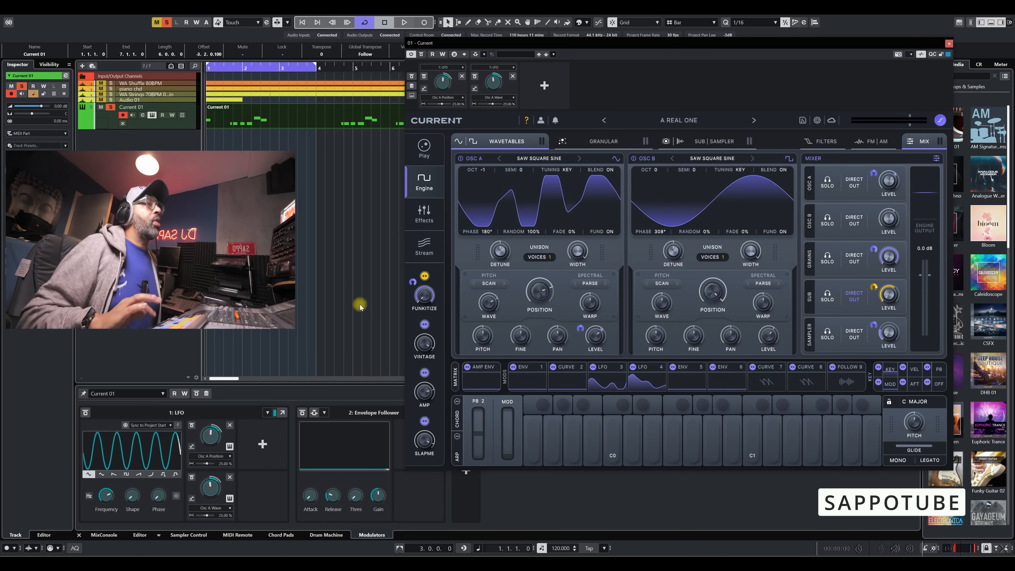
Play the bass part to watch the Envelope Follower's response, and move the plug-in window clear of its destination area
key("space")
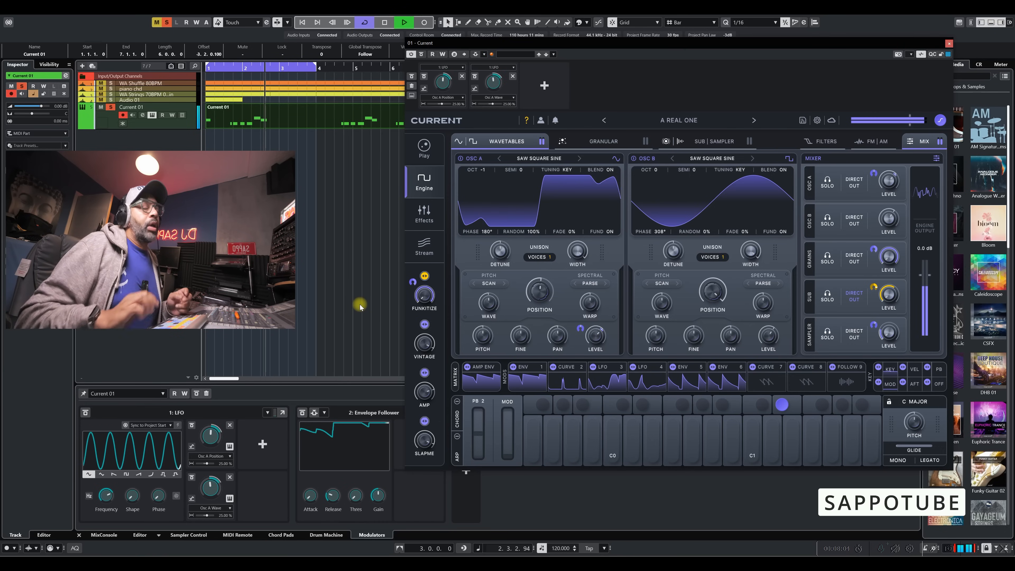
key("space")
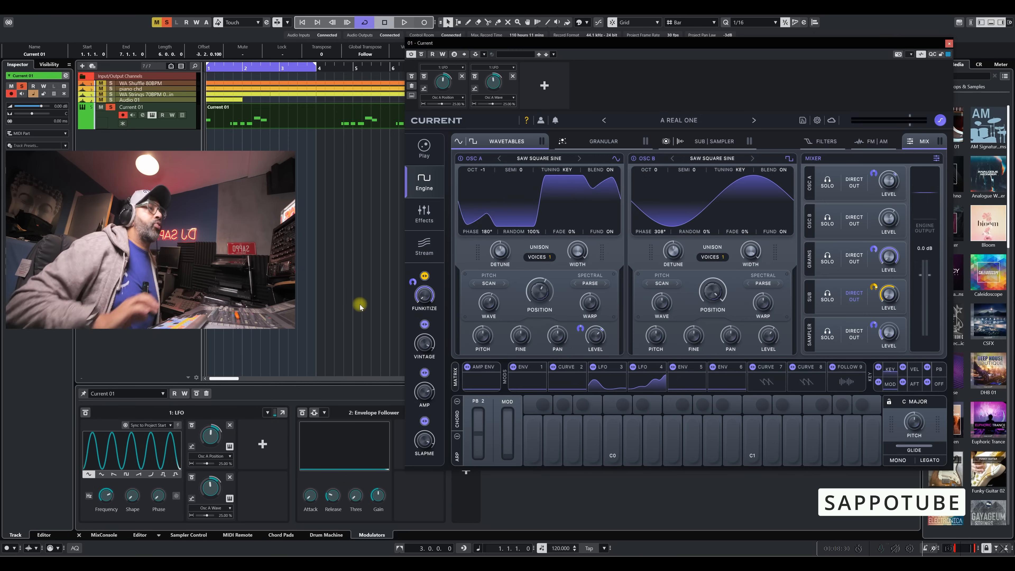
key("space")
left_click_drag(602, 47, 674, 45)
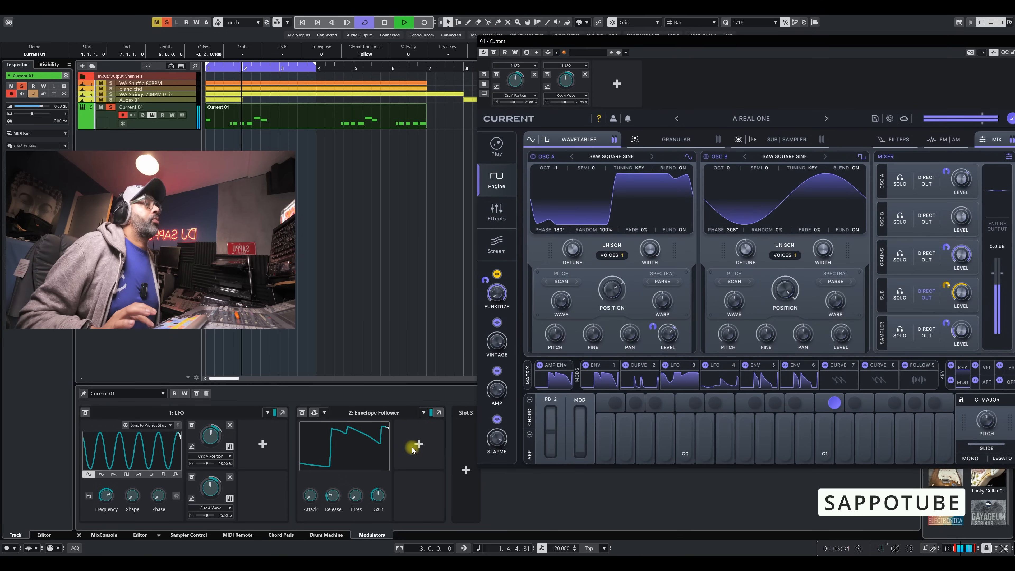
Stop playback and assign the Funkitize macro on Current's Play page as the Envelope Follower's first modulation destination
key("space")
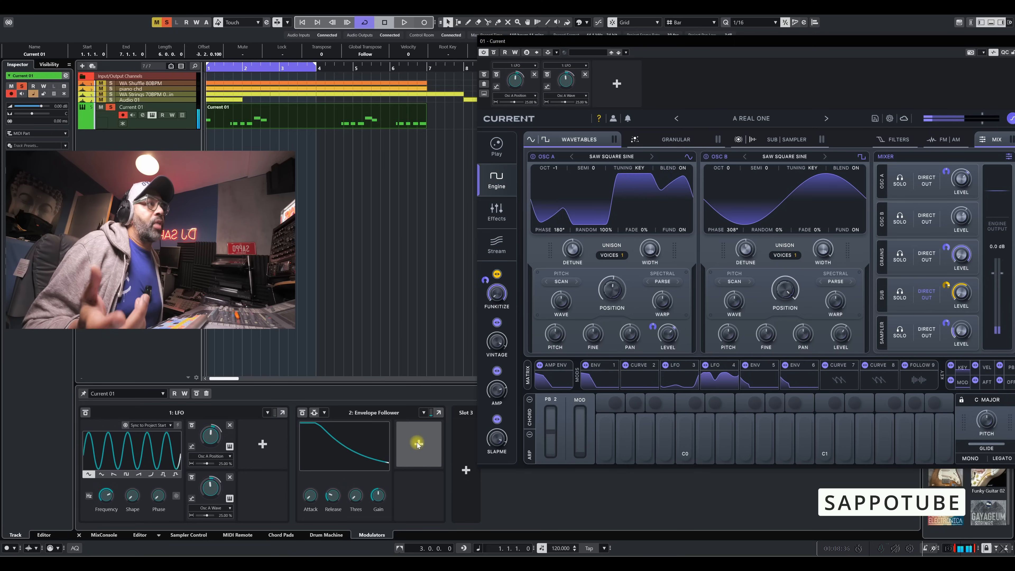
left_click(418, 444)
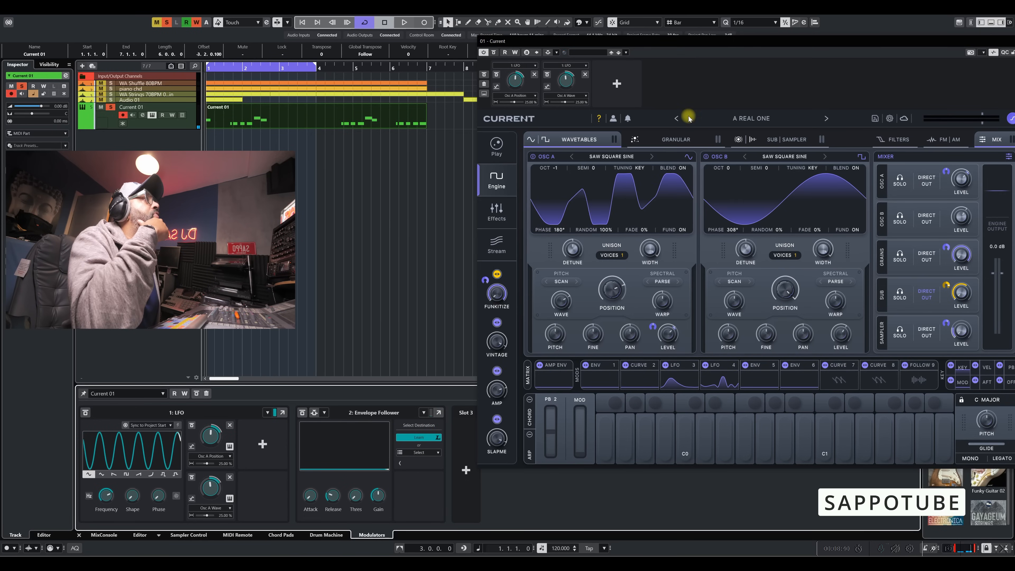
left_click_drag(716, 43, 639, 44)
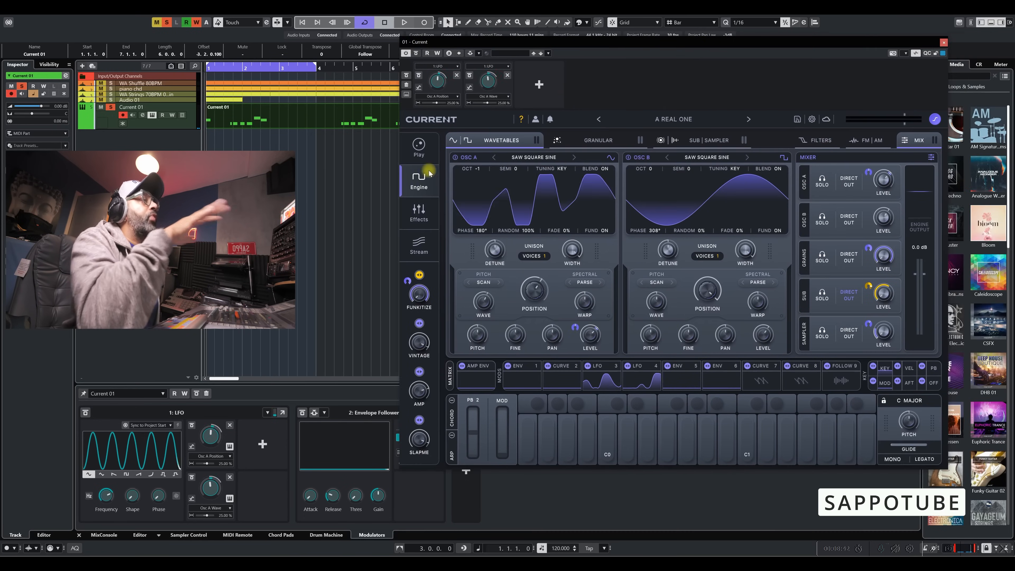
left_click(419, 144)
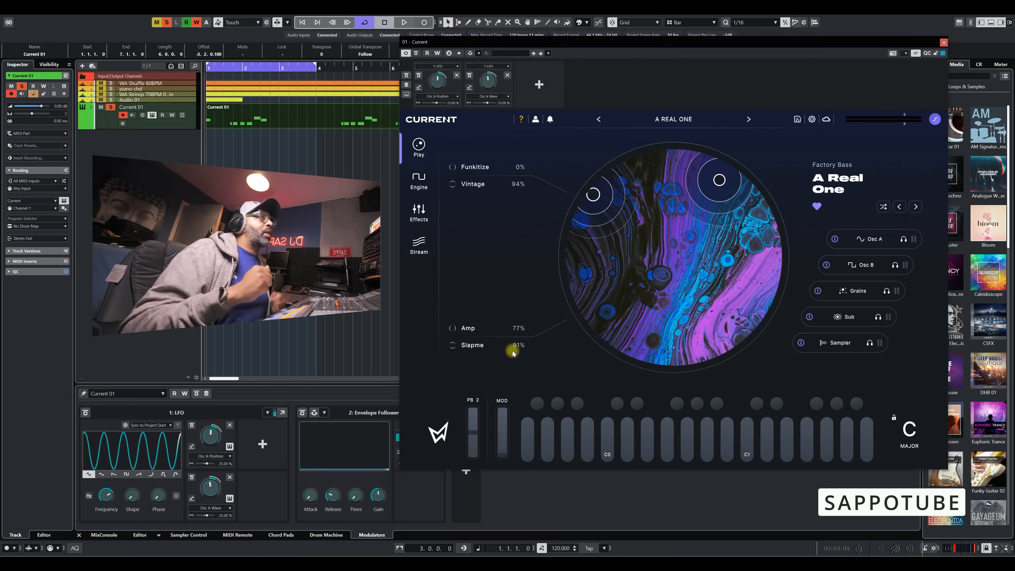
left_click_drag(529, 226, 519, 162)
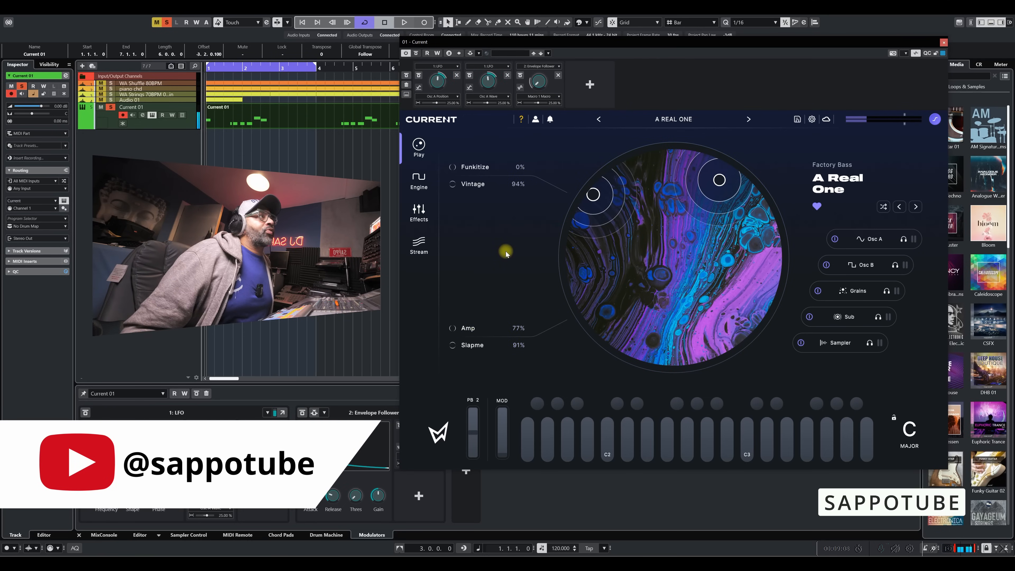
Add Current's Slapme macro as the Envelope Follower's second modulation destination, moving the plug-in window clear of the modulator
left_click_drag(629, 42, 747, 49)
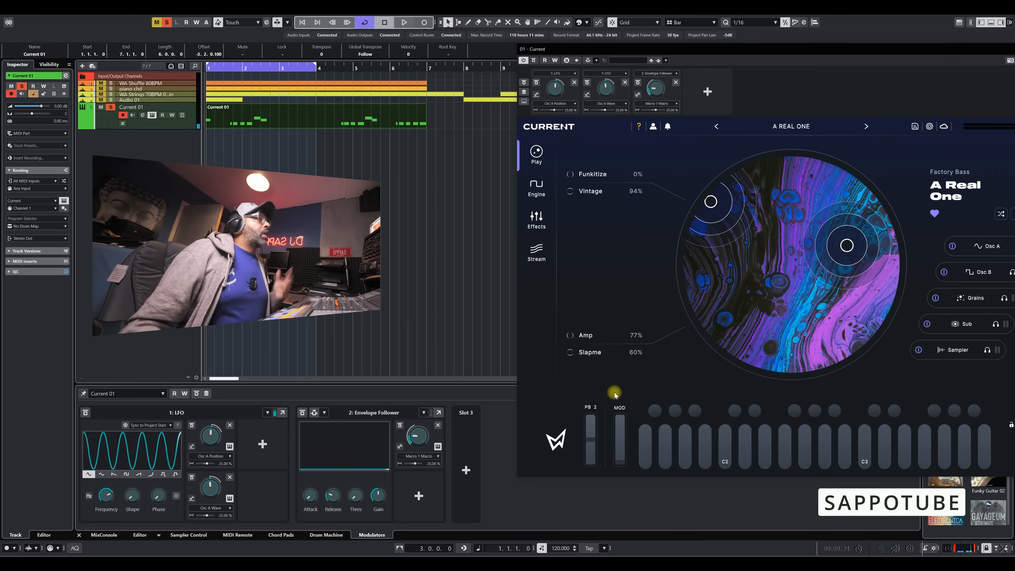
left_click(418, 492)
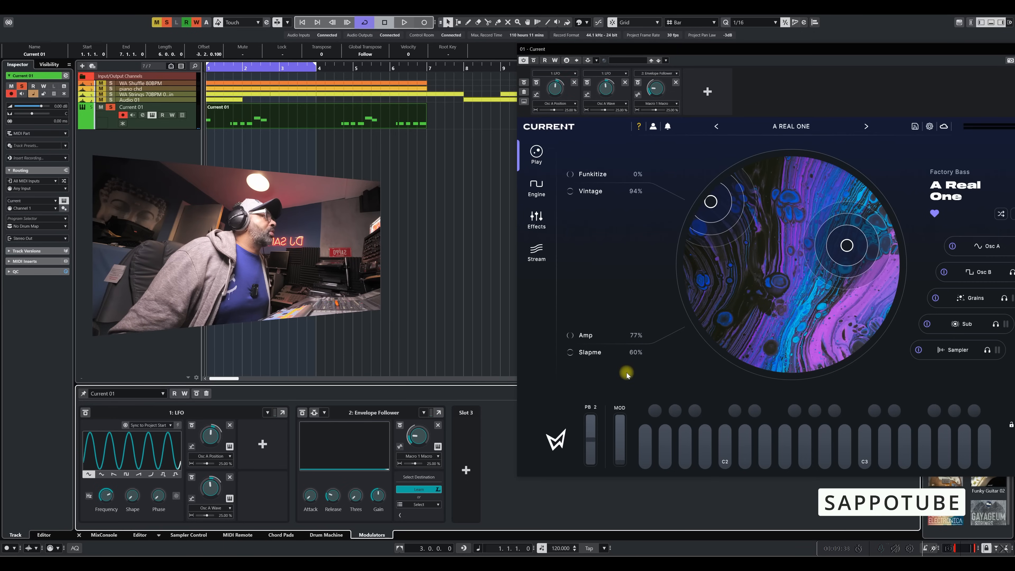
left_click(637, 352)
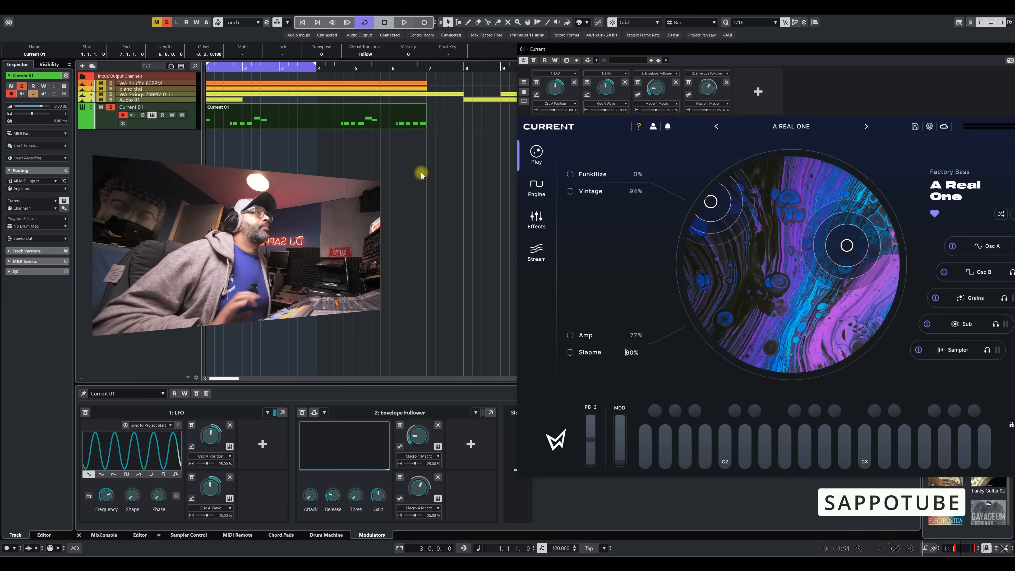
Play the bass part from the project start to audition the Envelope Follower driving the Funkitize and Slapme macros
left_click(302, 23)
left_click(405, 23)
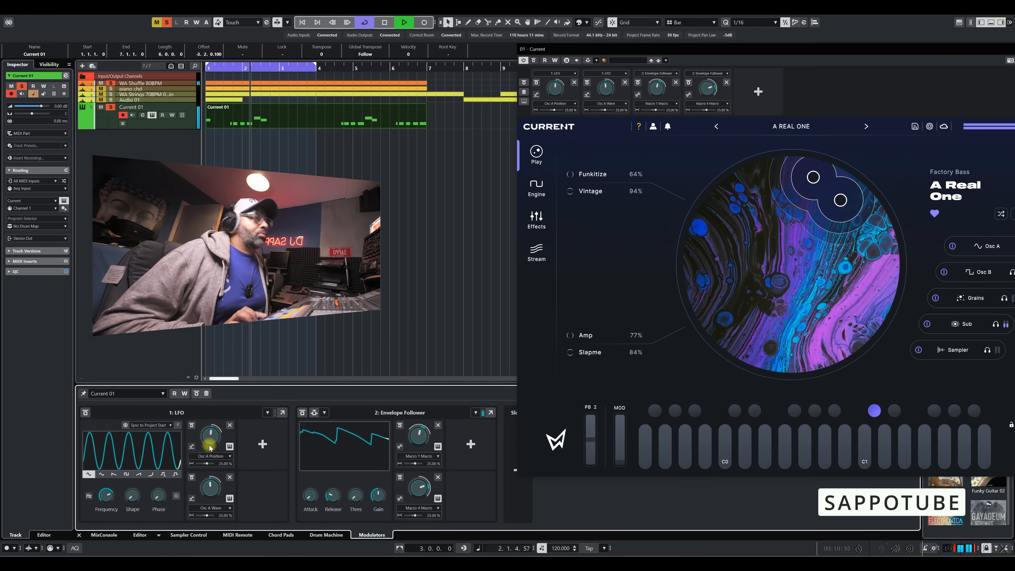
key("space")
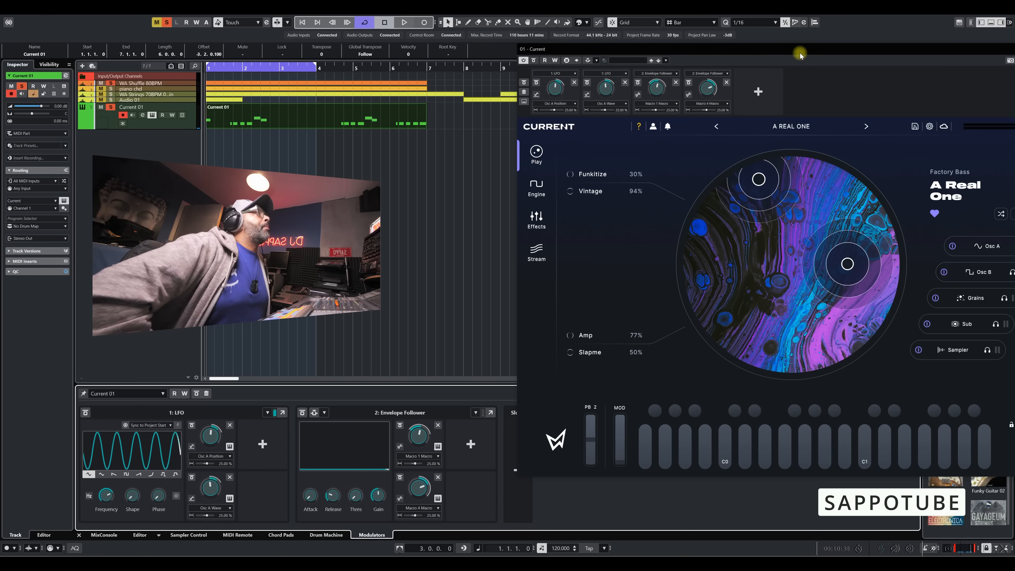
Compare the bass part with all modulators bypassed and active during playback, leaving them active and playback stopped
left_click_drag(788, 49, 766, 26)
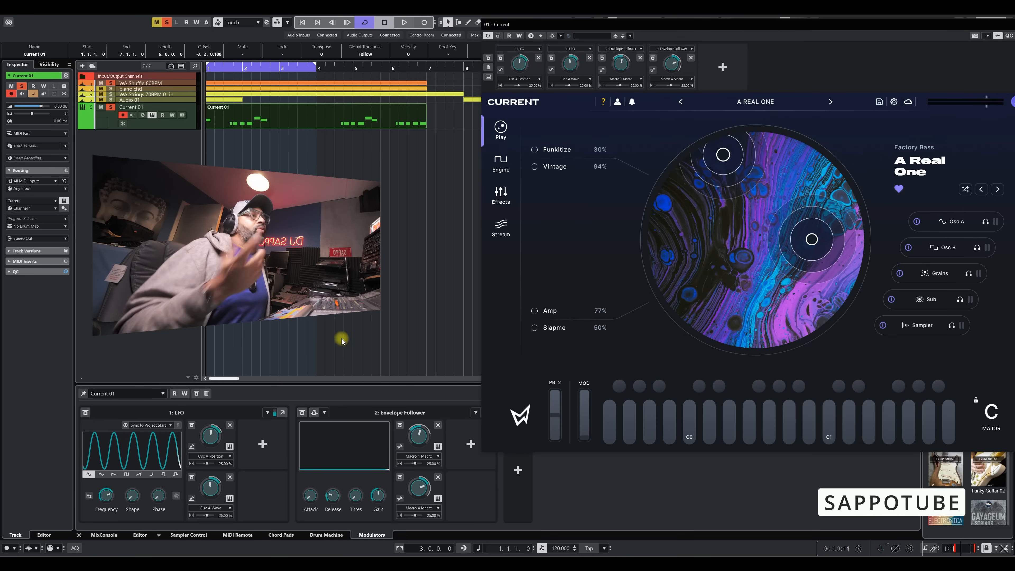
left_click(197, 394)
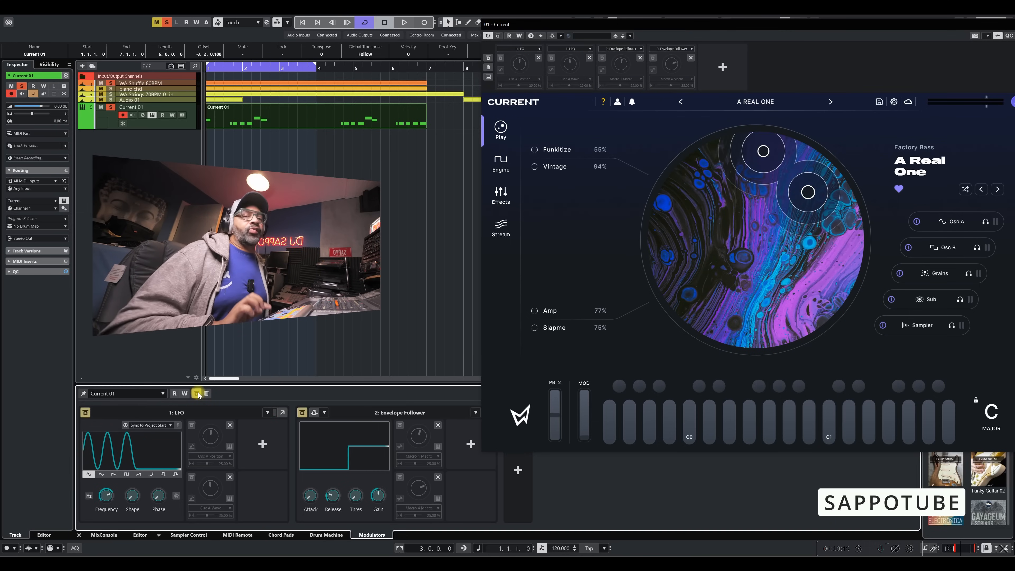
key("space")
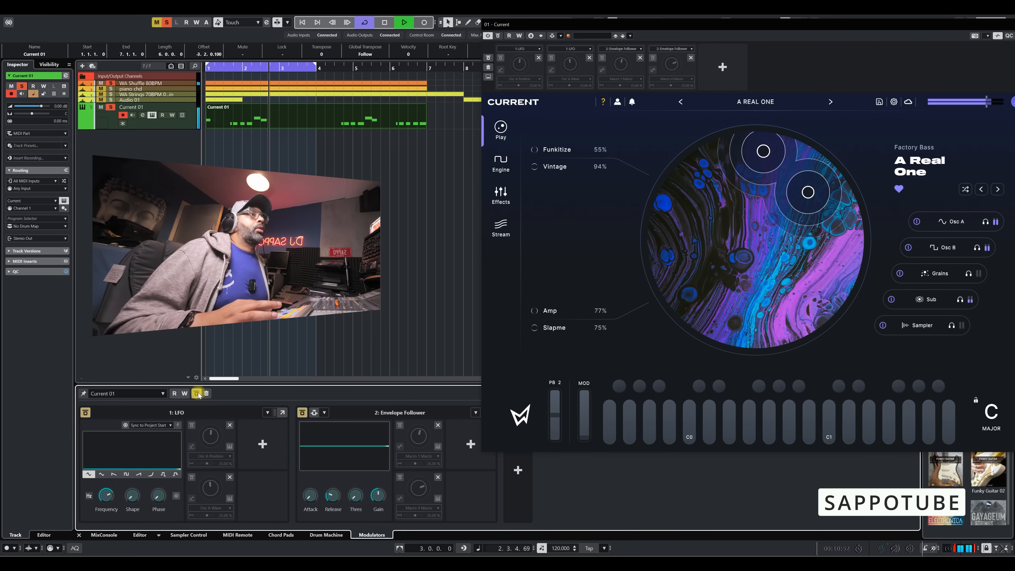
left_click(198, 393)
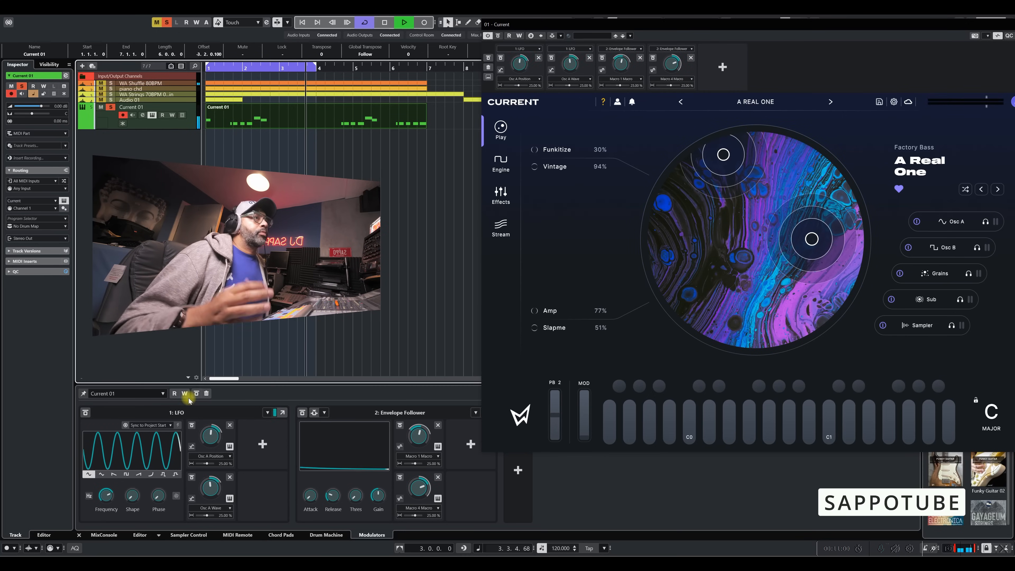
left_click(197, 393)
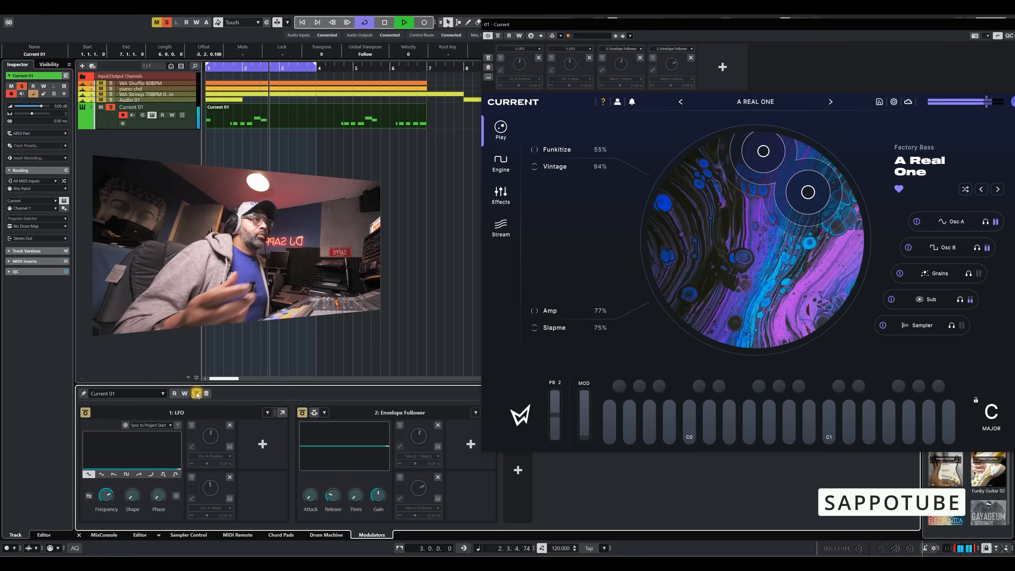
left_click(196, 394)
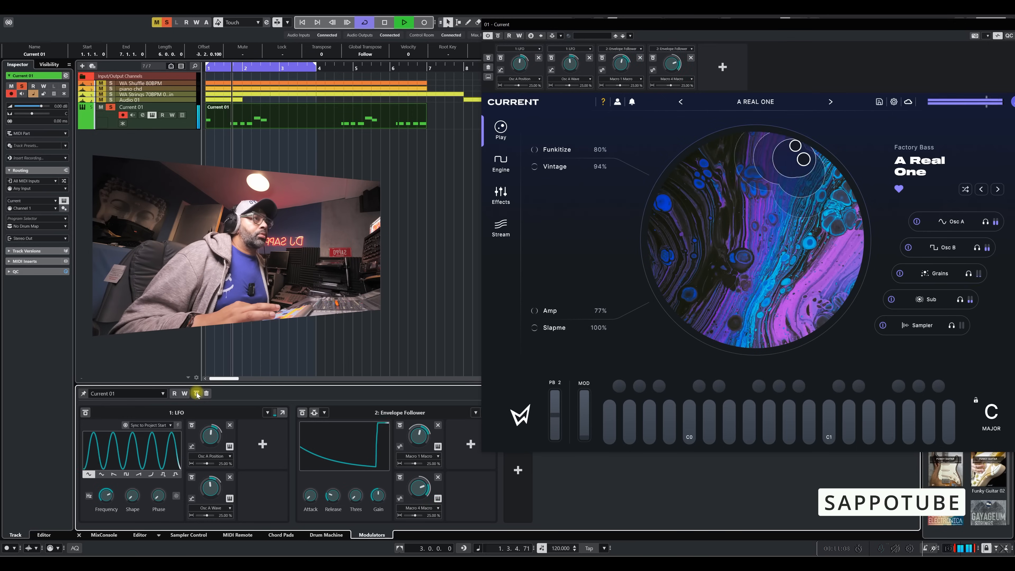
key("space")
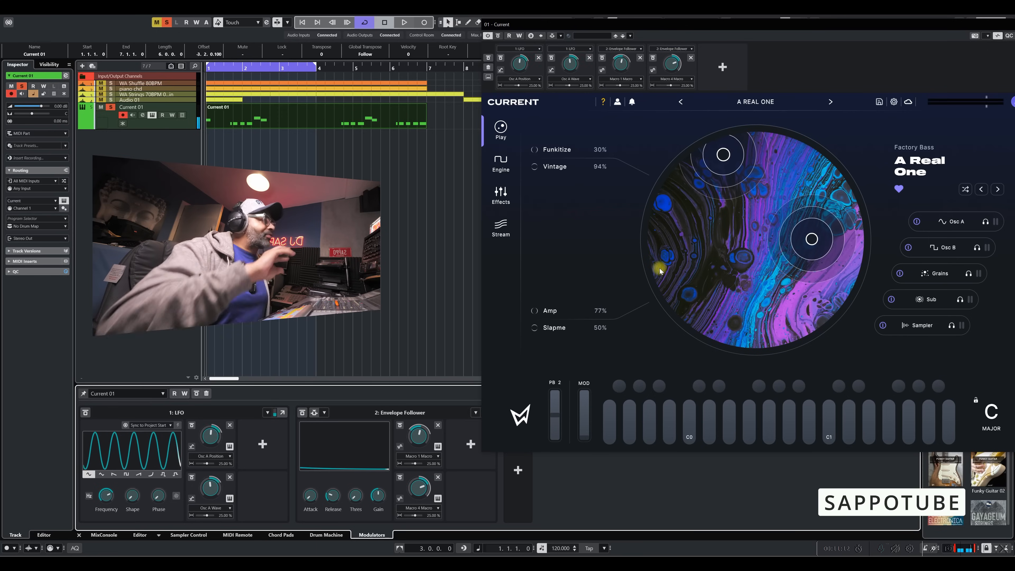
Start a third Envelope Follower connection and browse its destination list, examining the Modulators and Current parameters, and close the list
left_click_drag(713, 28, 802, 36)
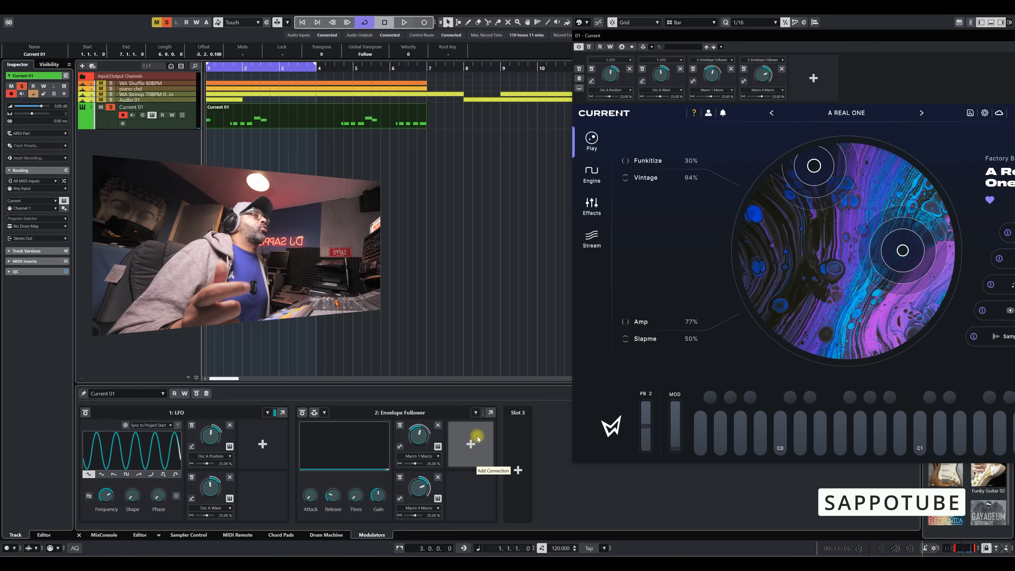
left_click(471, 443)
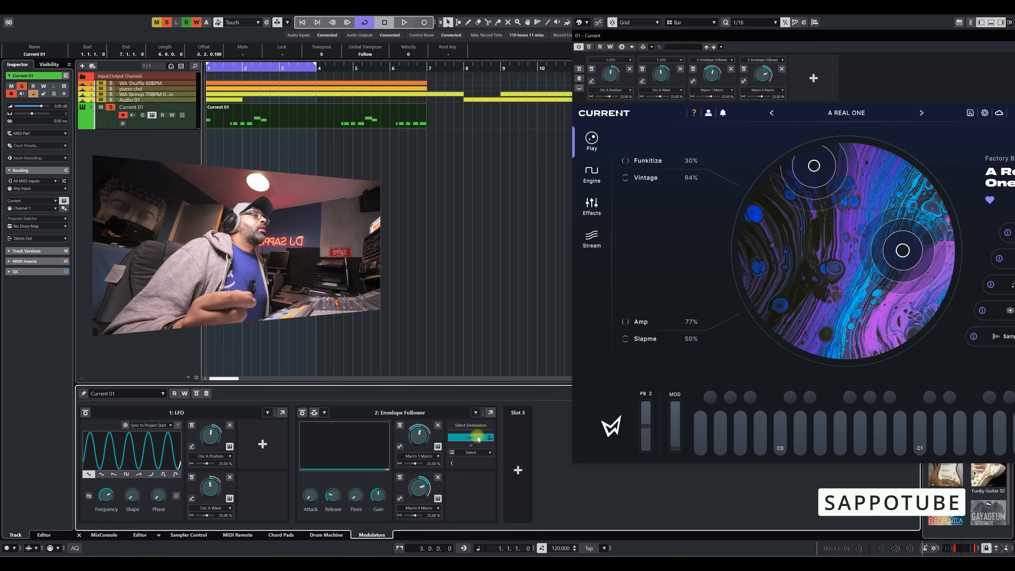
left_click(490, 453)
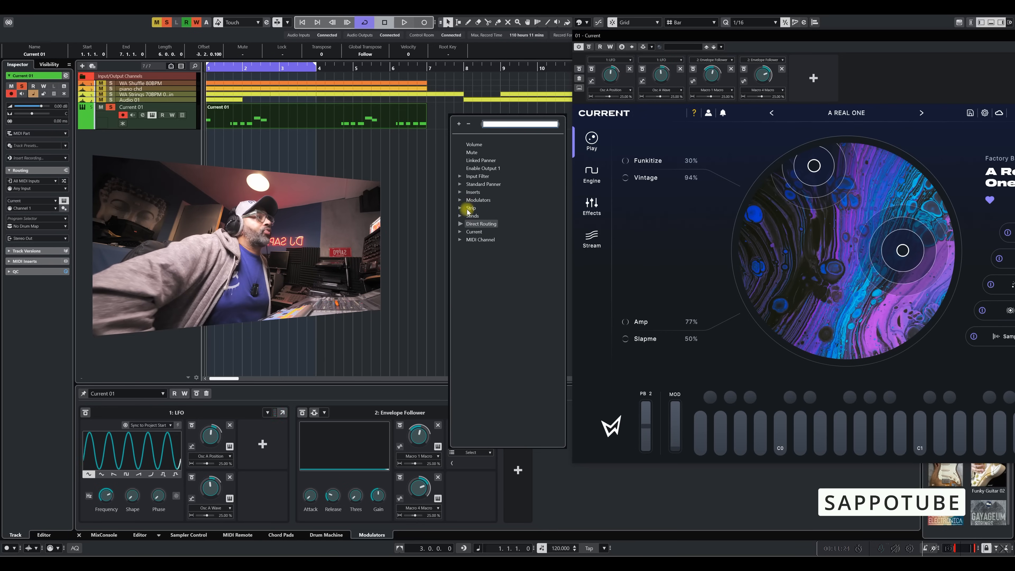
left_click(459, 200)
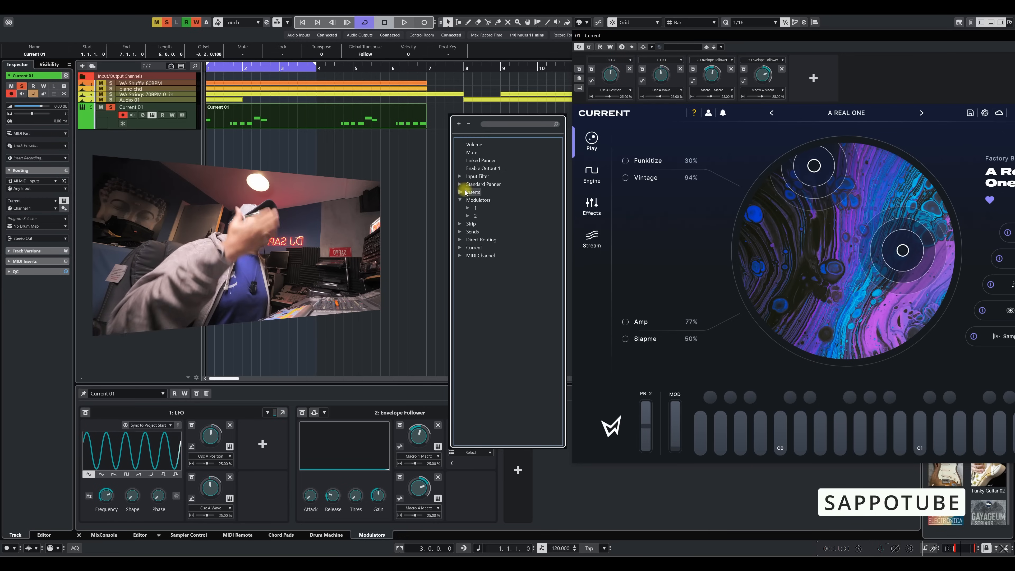
left_click(461, 248)
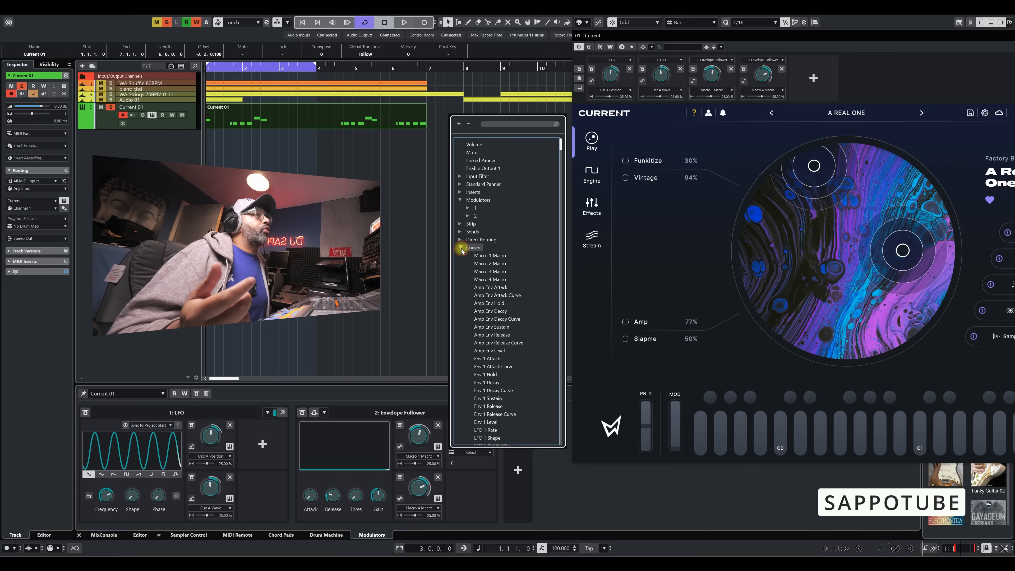
mouse_move(561, 143)
left_mouse_down()
mouse_move(562, 412)
mouse_move(570, 314)
mouse_move(564, 132)
left_mouse_up()
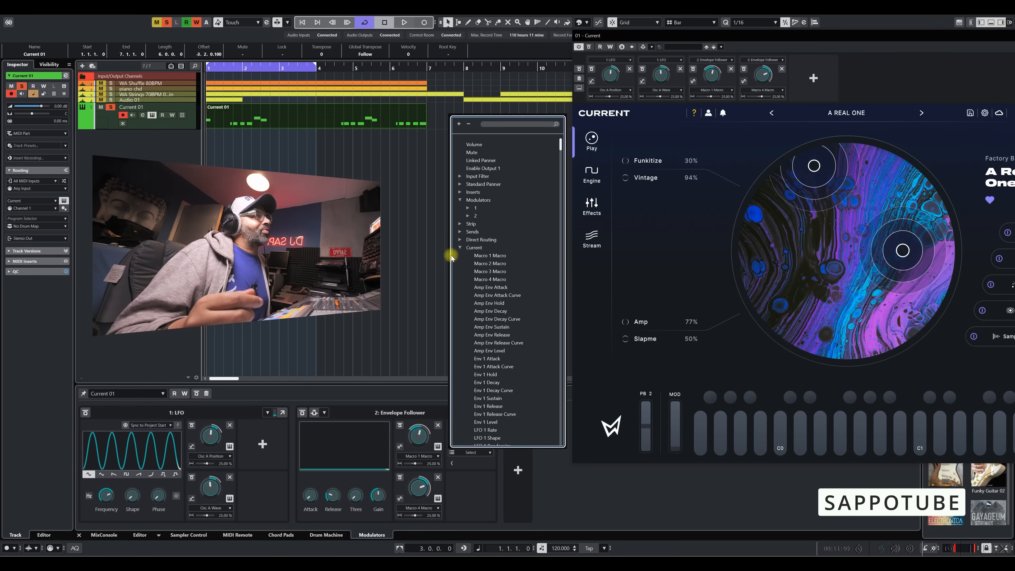
left_click(461, 248)
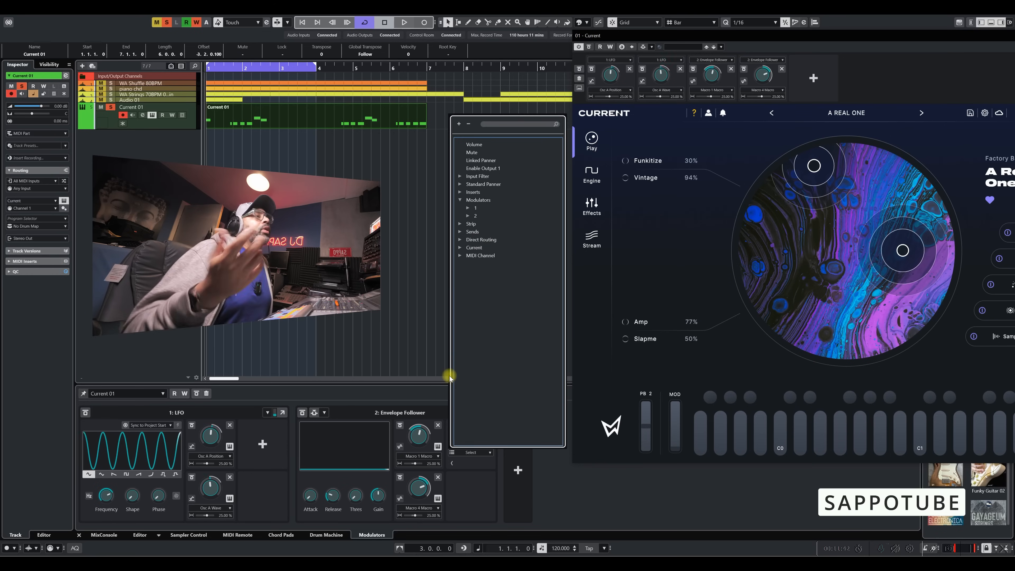
left_click(499, 456)
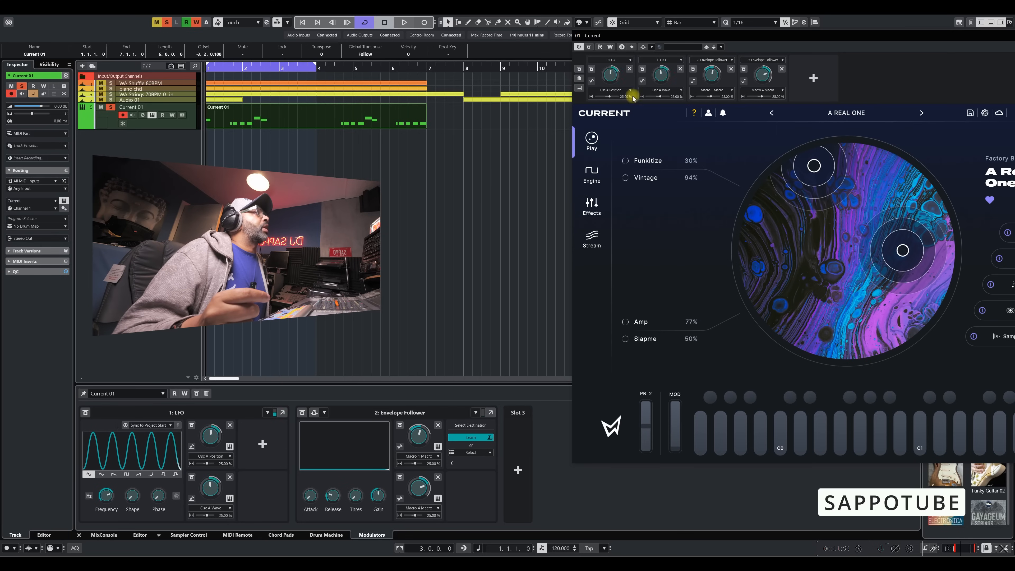
Show Current's Effects page and enable the Wave Shifter effect
left_click_drag(775, 32, 639, 48)
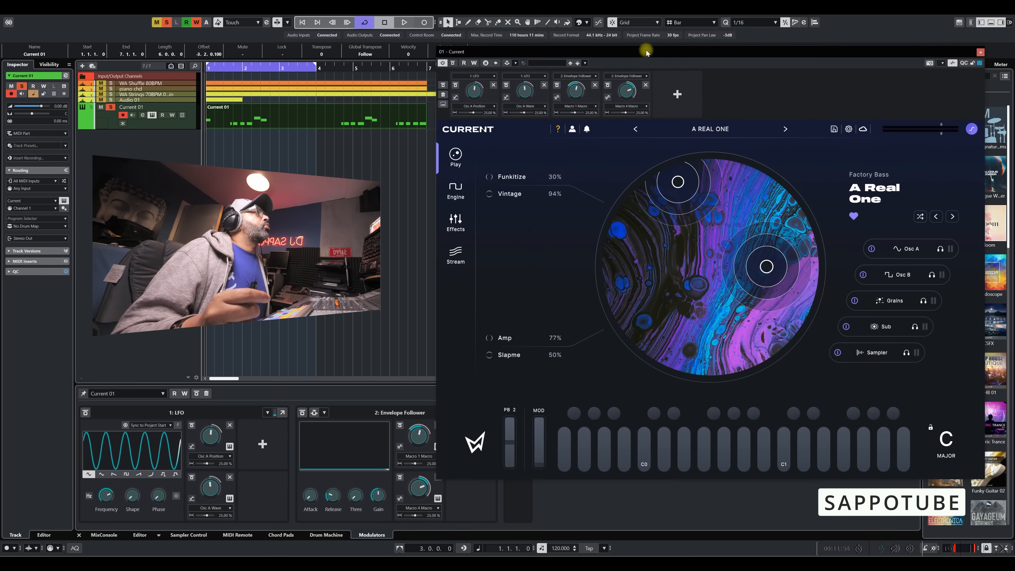
left_click(456, 227)
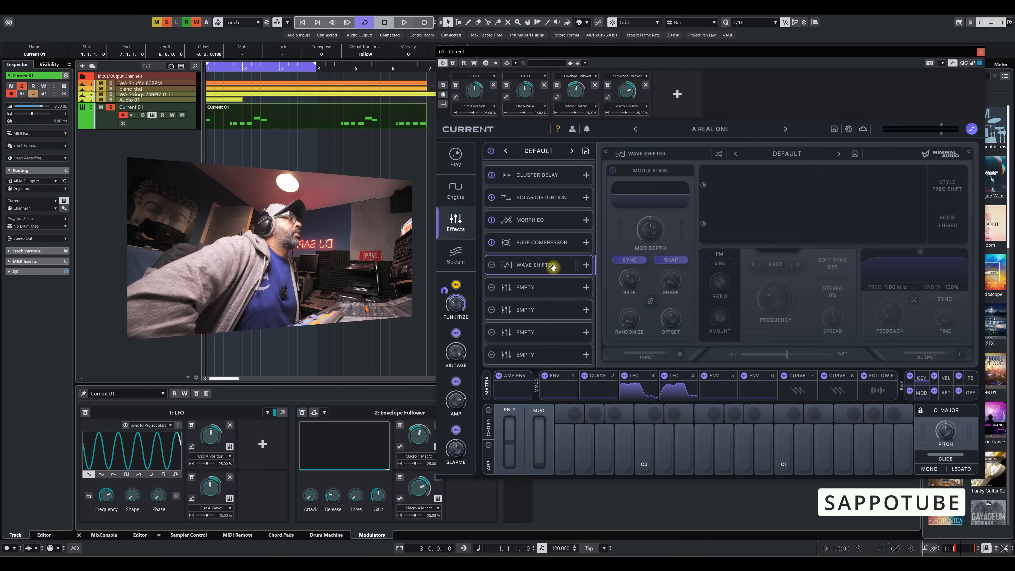
left_click(492, 267)
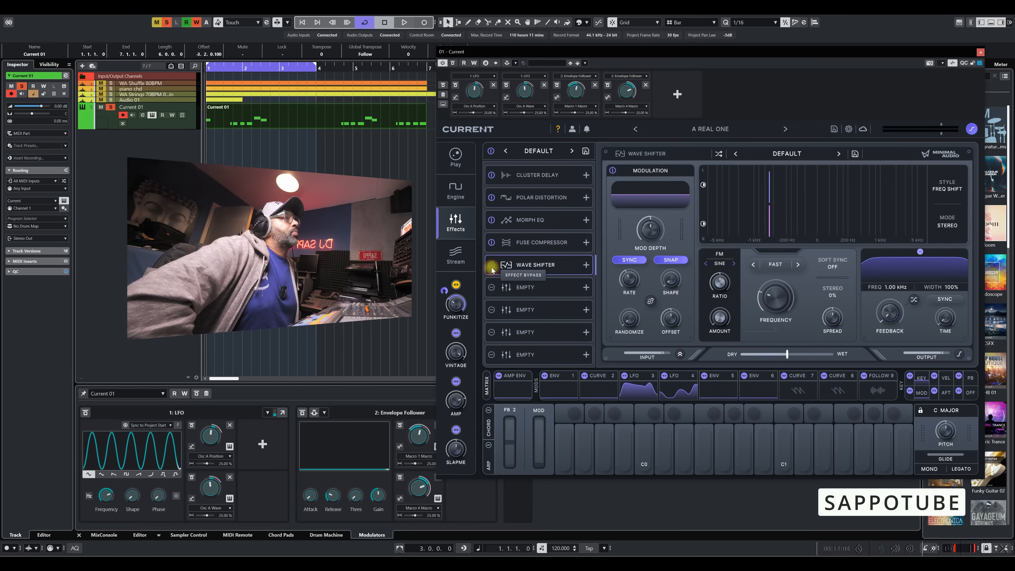
left_click(491, 265)
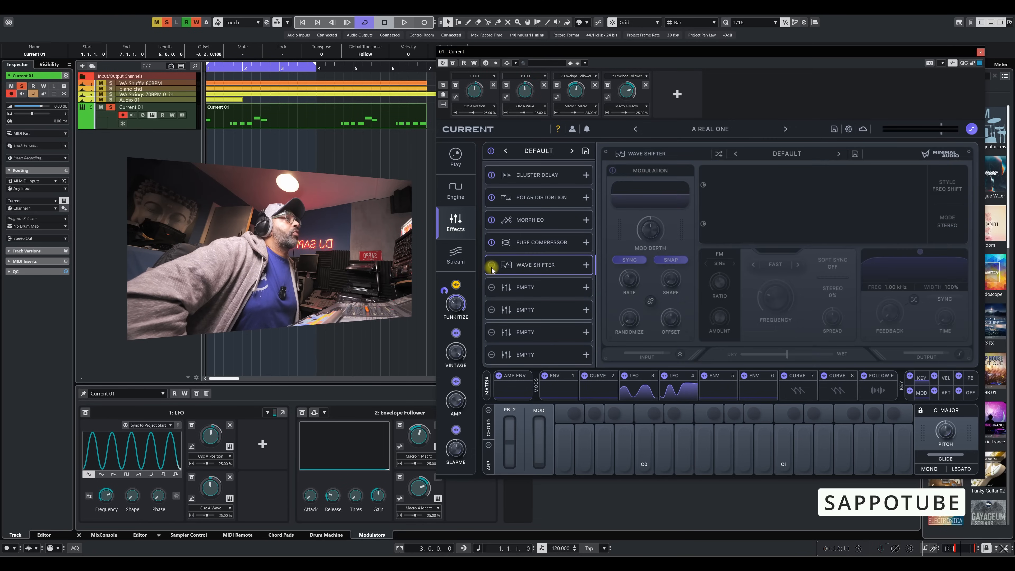
left_click(492, 266)
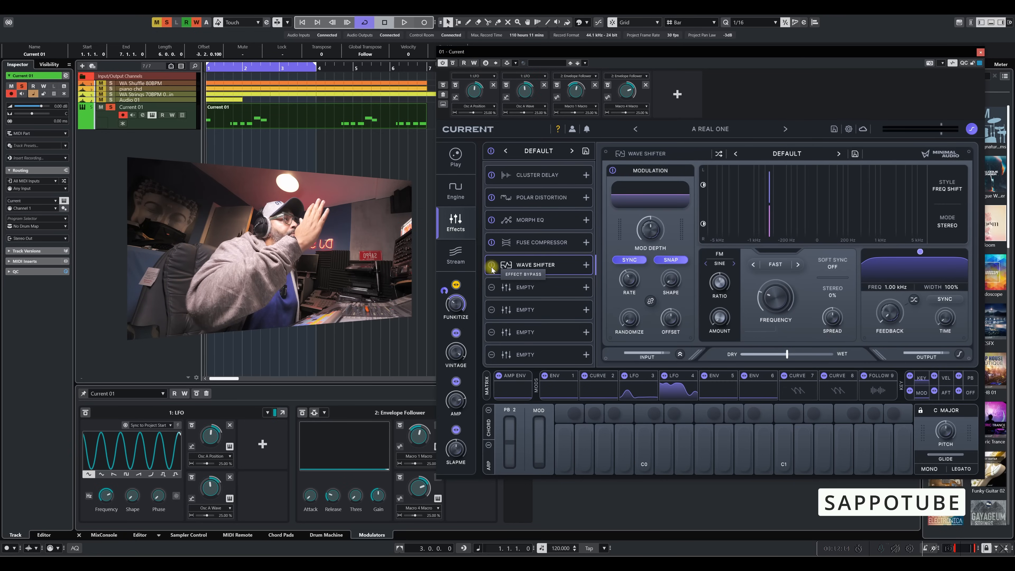
left_click(492, 266)
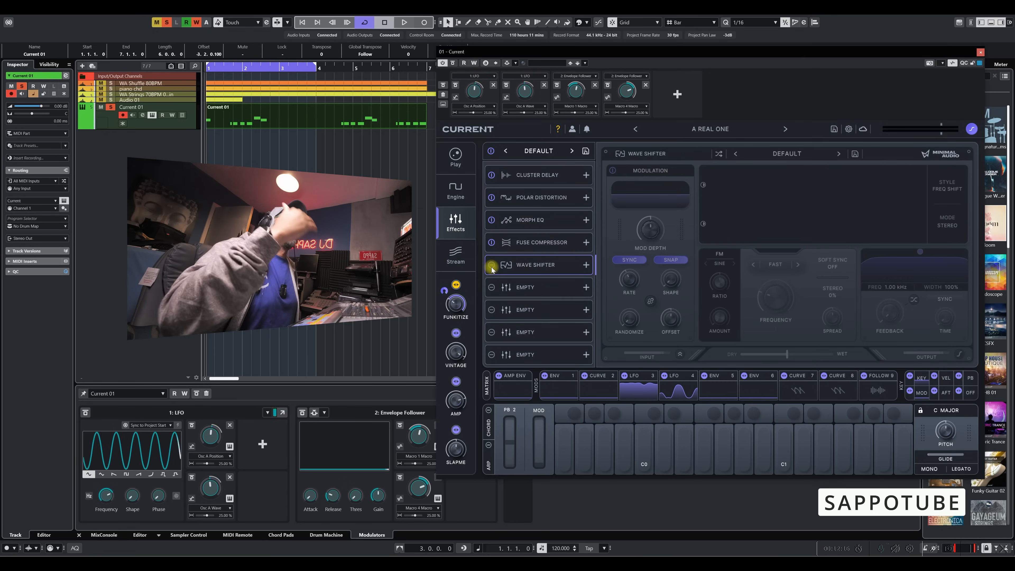
left_click(492, 266)
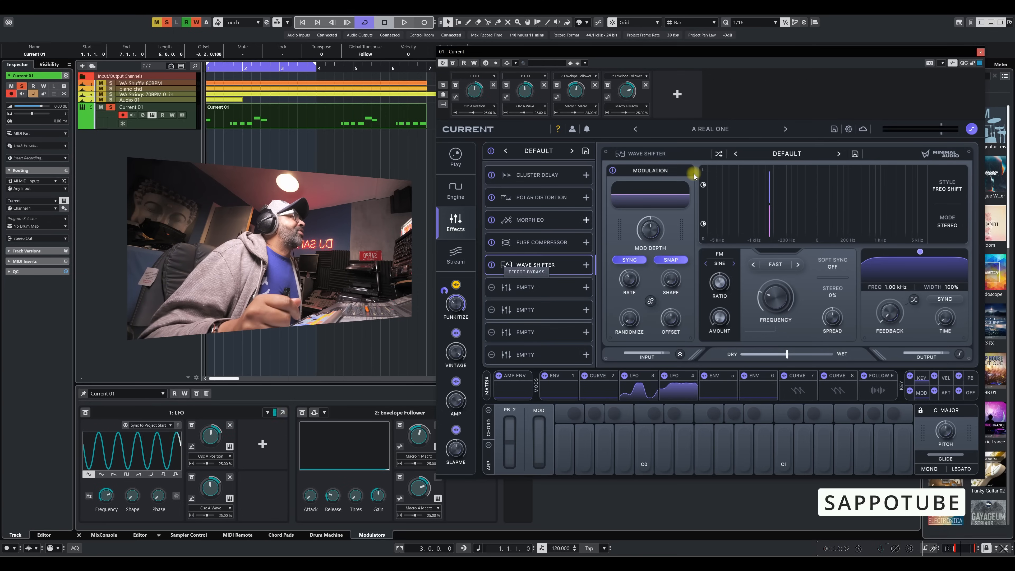
Shift the plug-in window slightly and briefly play the bass part with the Wave Shifter enabled
left_click_drag(698, 48, 708, 49)
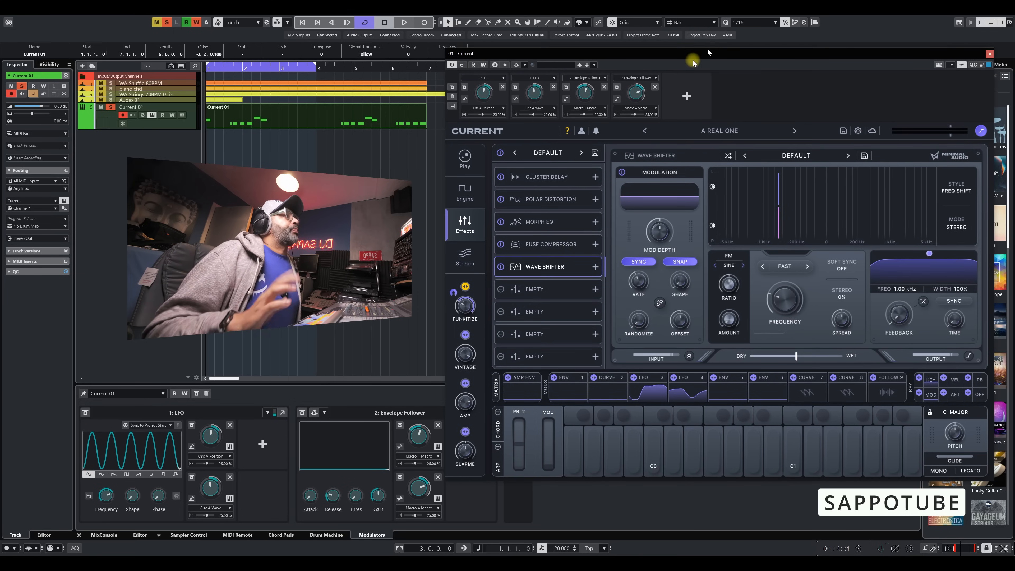
key("space")
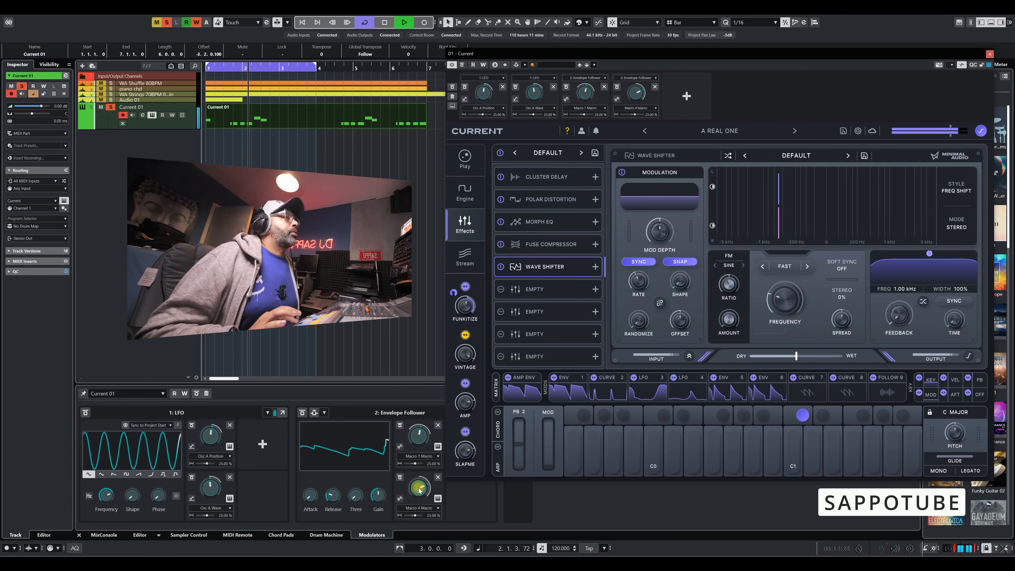
key("space")
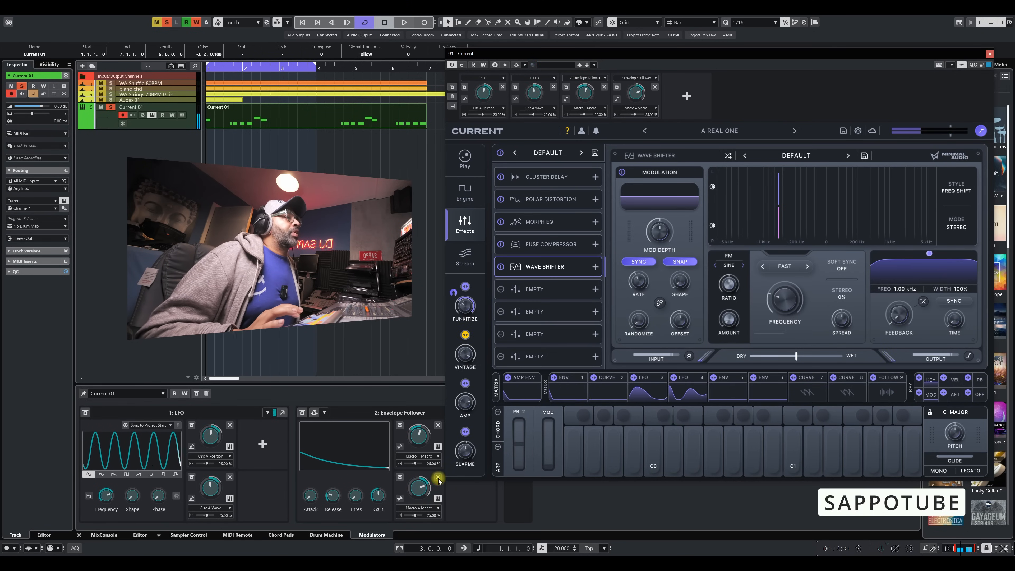
Replace the Envelope Follower's Macro 4 destination with the Wave Shifter's Frequency using Learn, and play the bass part to hear the modulation
left_click(437, 477)
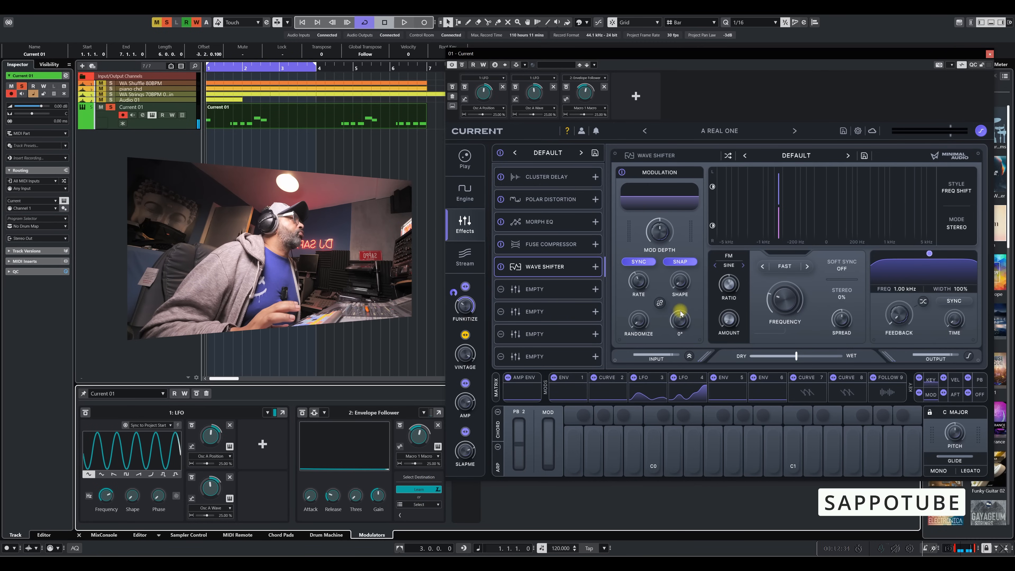
left_click(782, 298)
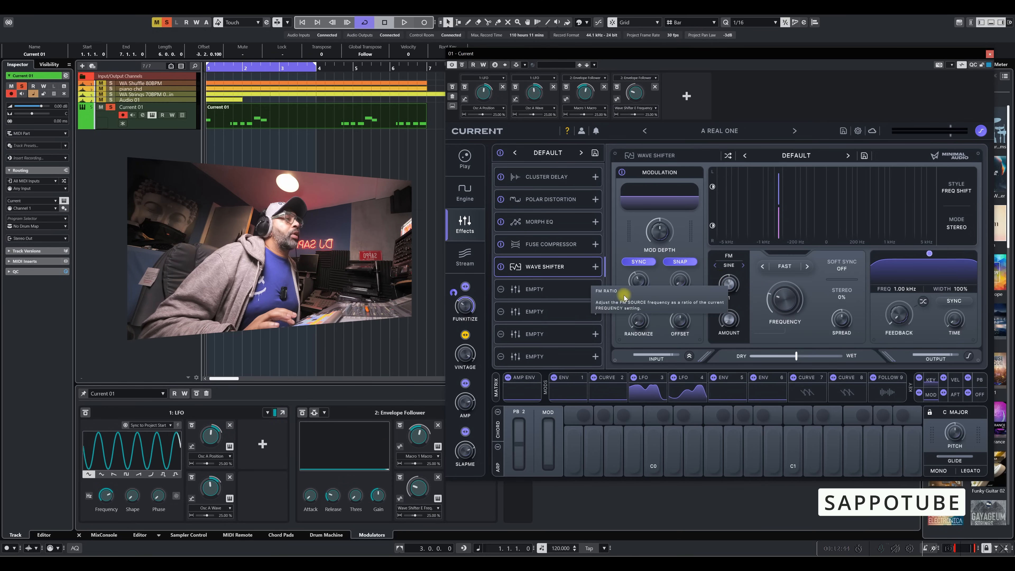
key("space")
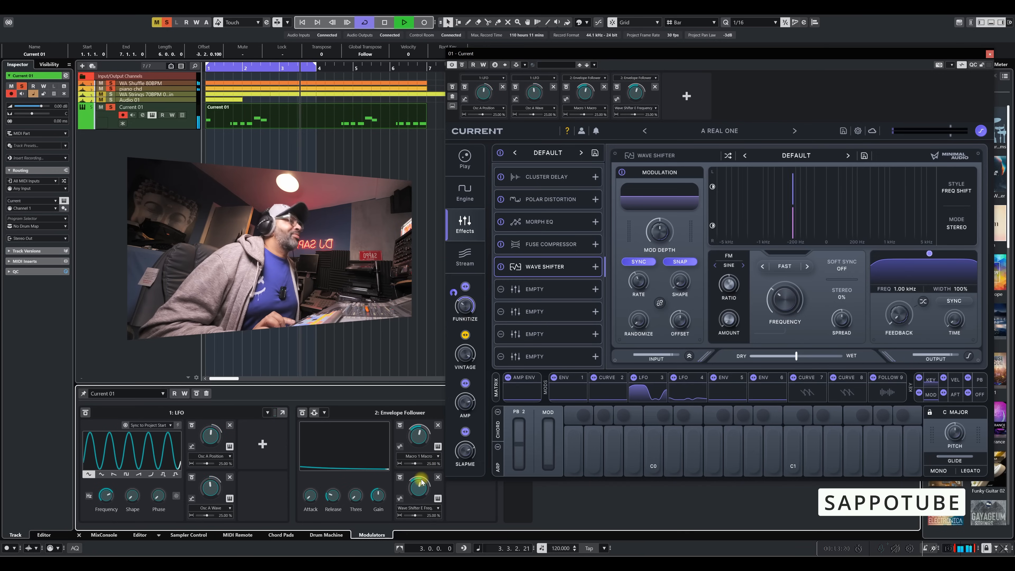
key("space")
Replay the bass part, adjust the Wave Shifter's Feedback amount during playback, and stop the playback
key("space")
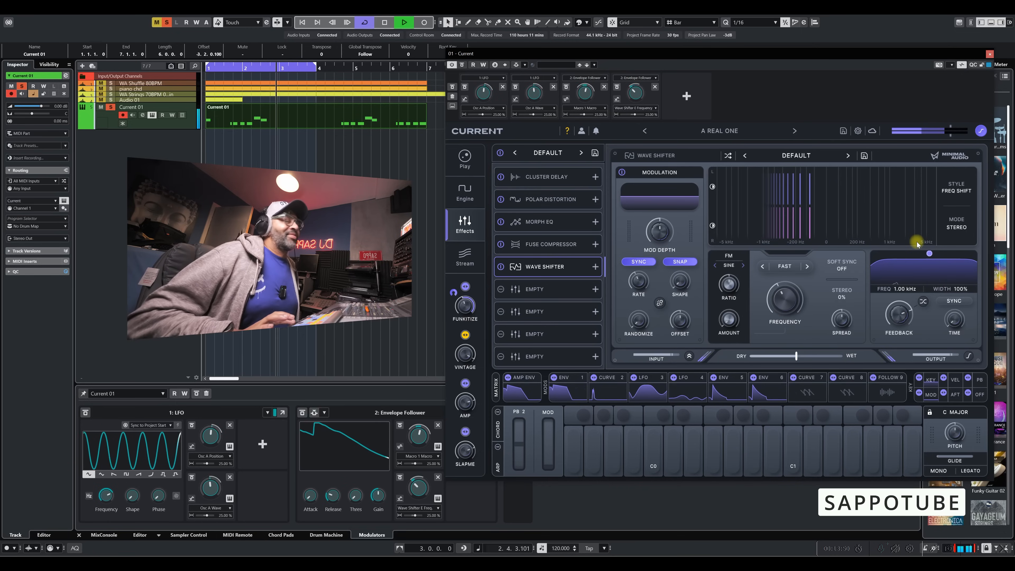
key("space")
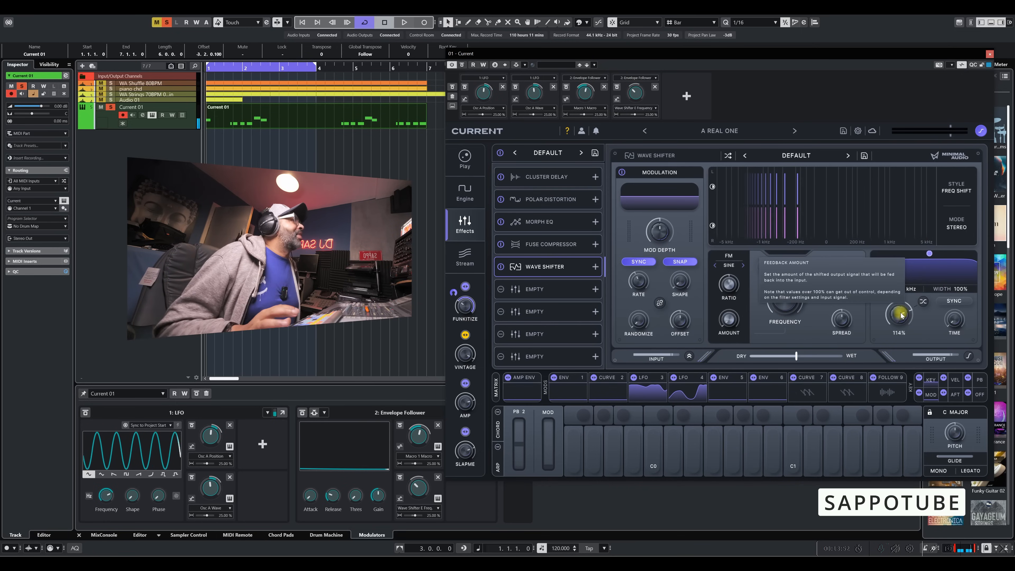
key("space")
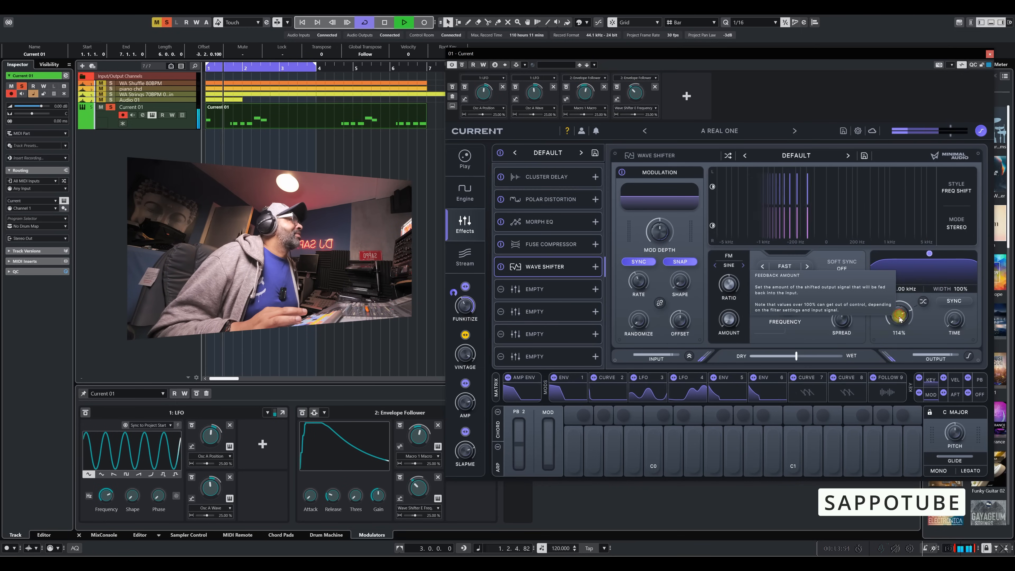
left_click_drag(901, 315, 887, 342)
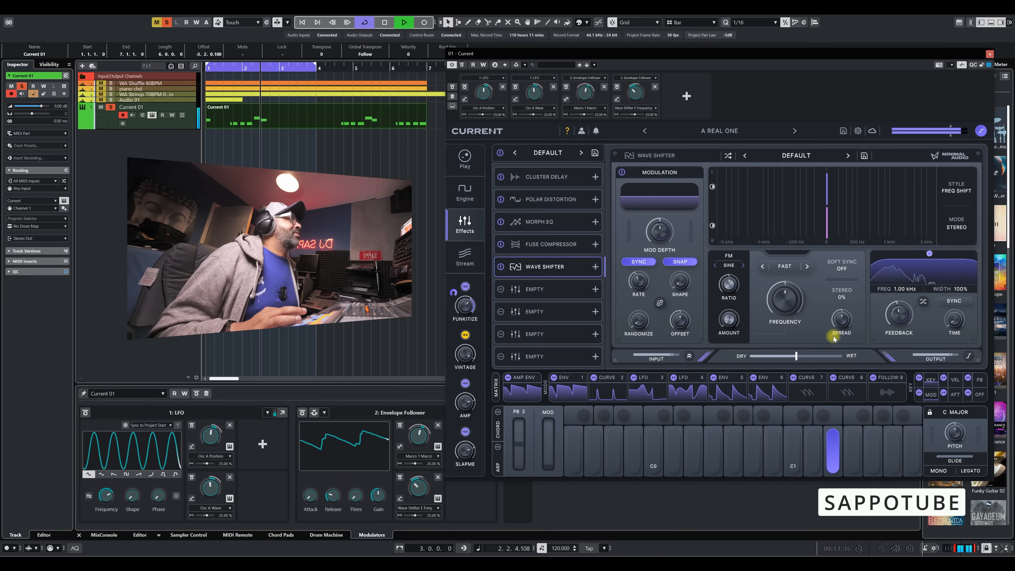
mouse_move(733, 317)
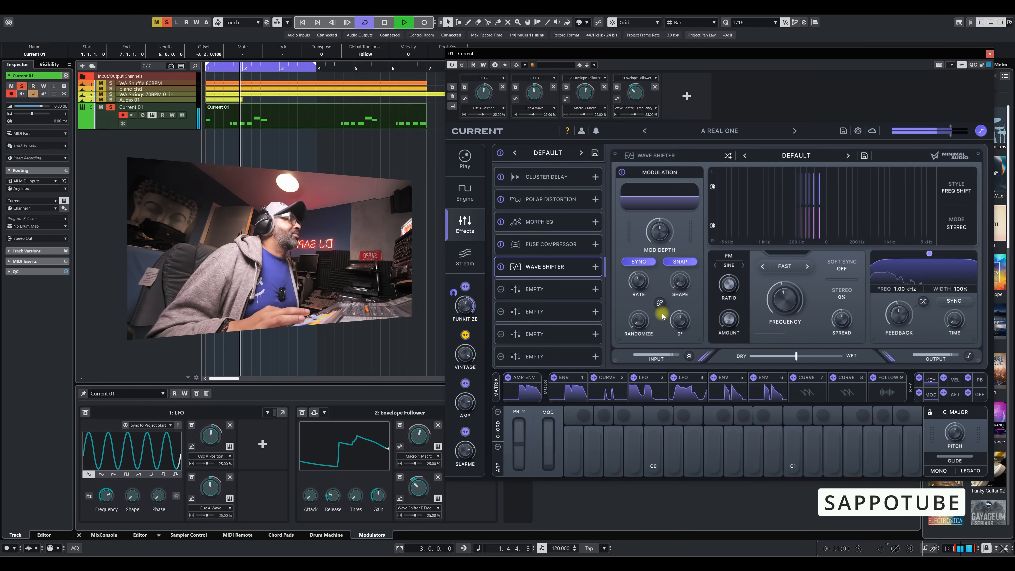
key("space")
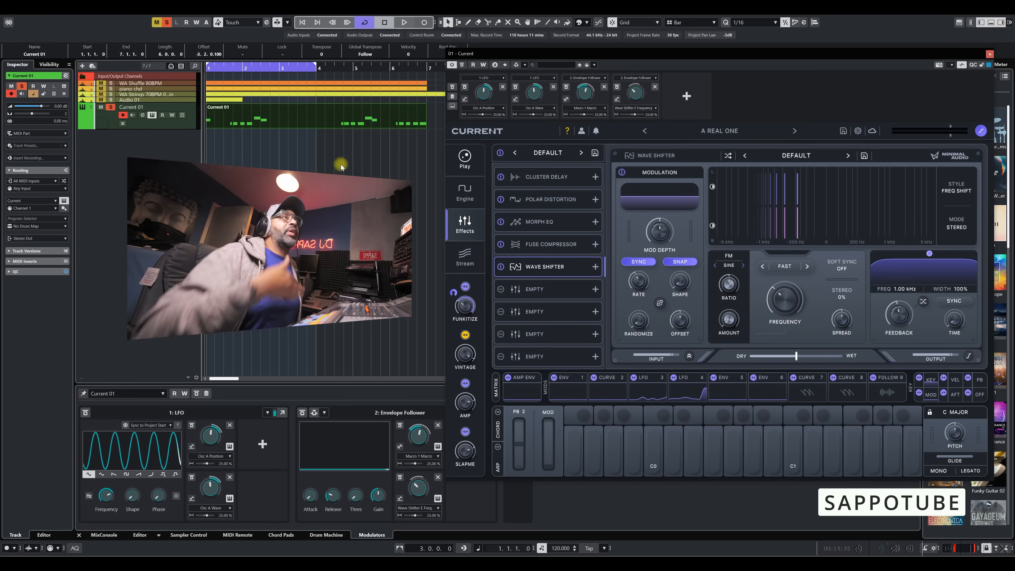
Examine the Current 01 track's context menu, close it without choosing a command, and shift the plug-in window slightly
right_click(191, 118)
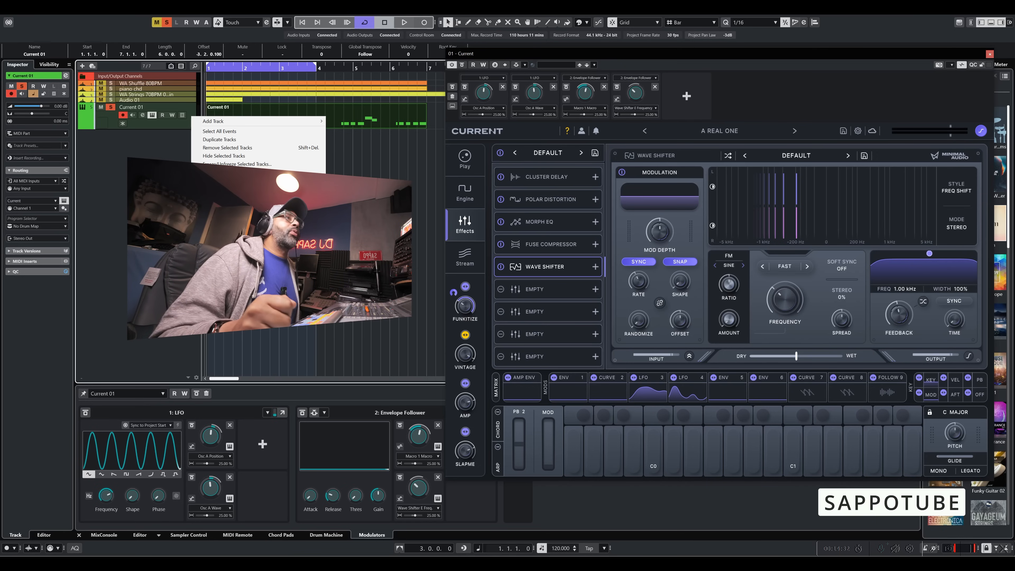
left_click(672, 52)
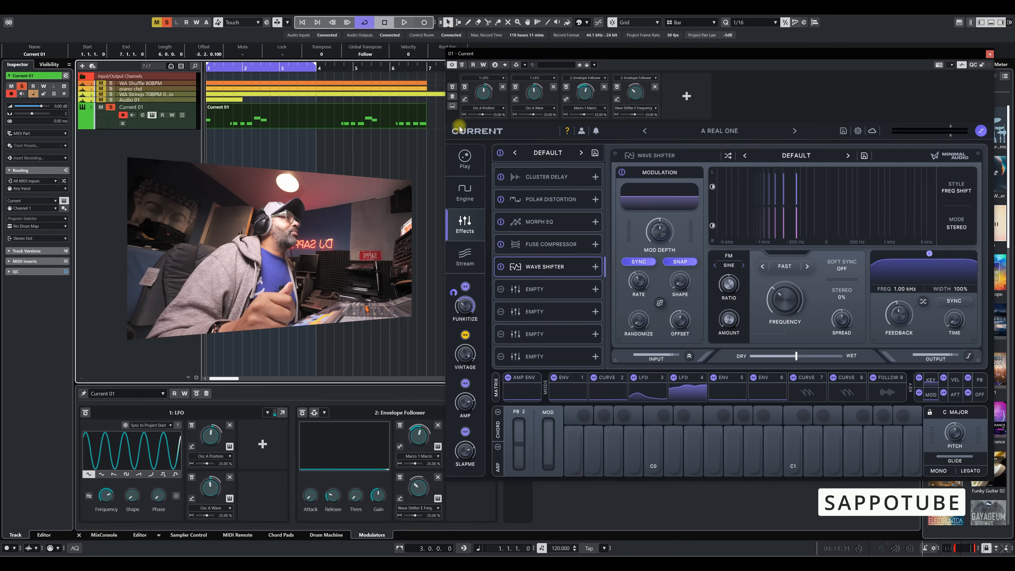
mouse_move(673, 51)
left_mouse_down()
mouse_move(665, 56)
mouse_move(650, 26)
mouse_move(589, 6)
mouse_move(662, 54)
mouse_move(678, 53)
left_mouse_up()
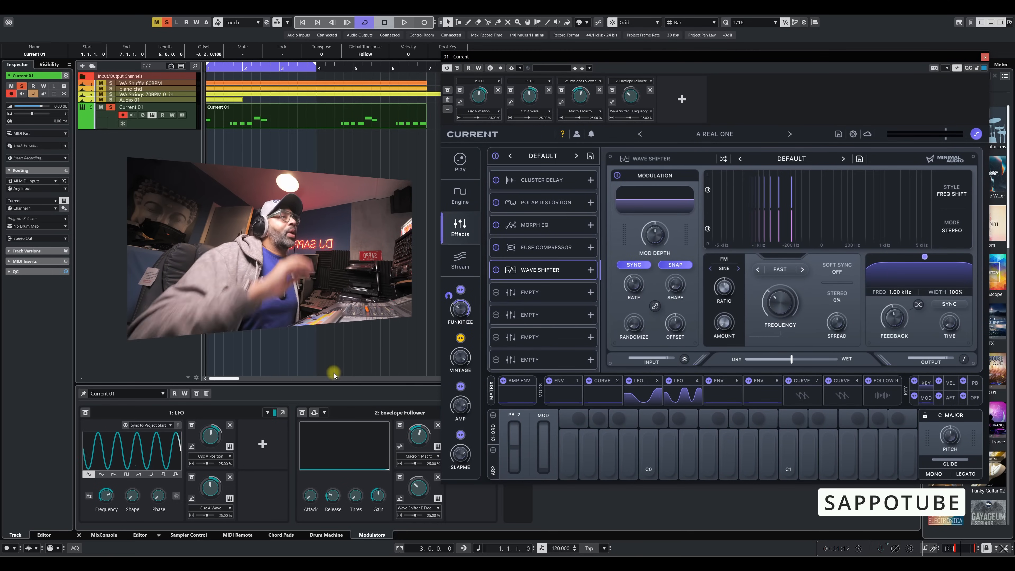
Compare the bass part with and without the Wave Shifter modulation by toggling the bypass of all modulators, leaving them active and playback stopped
left_click(196, 394)
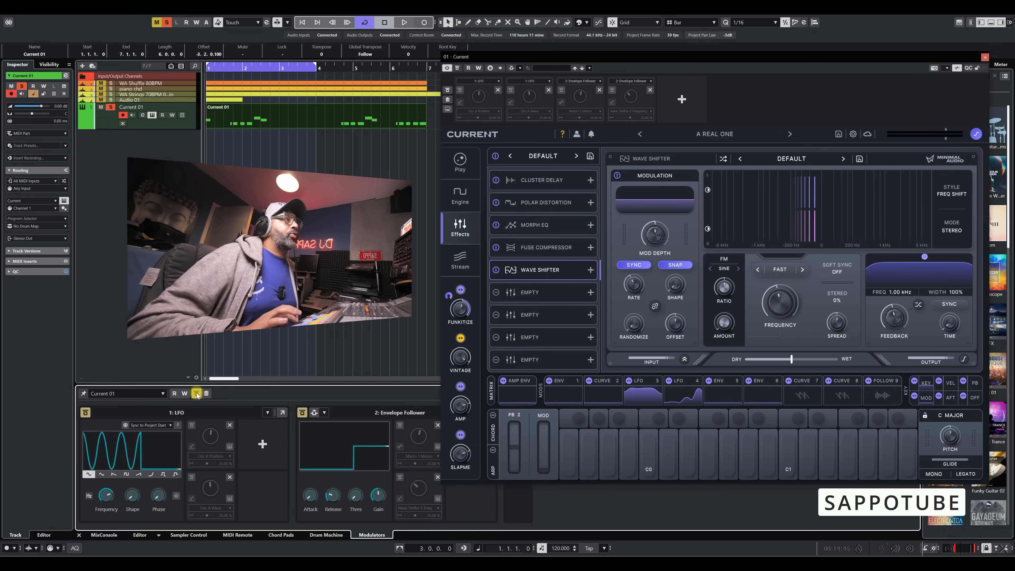
key("space")
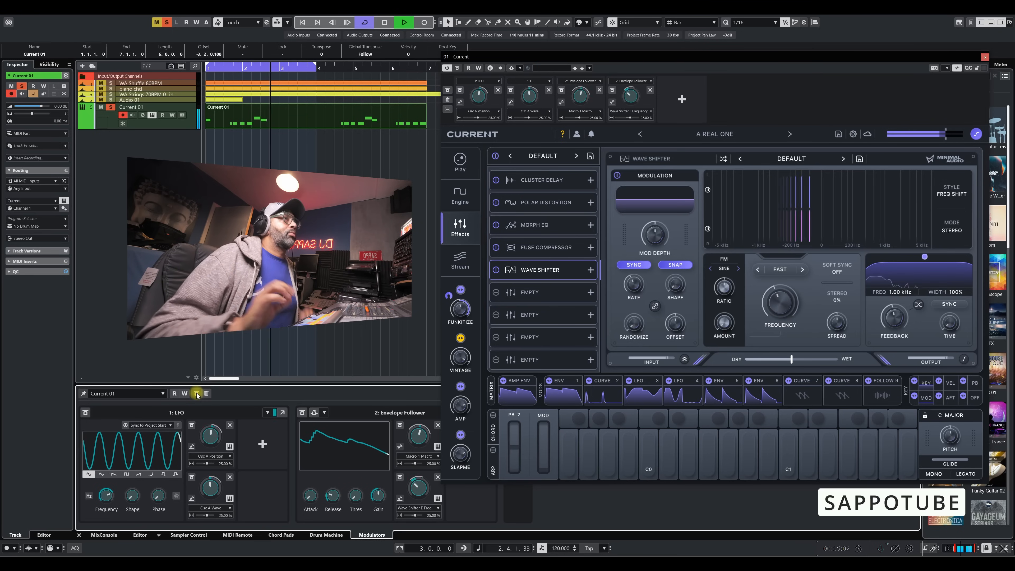
key("space")
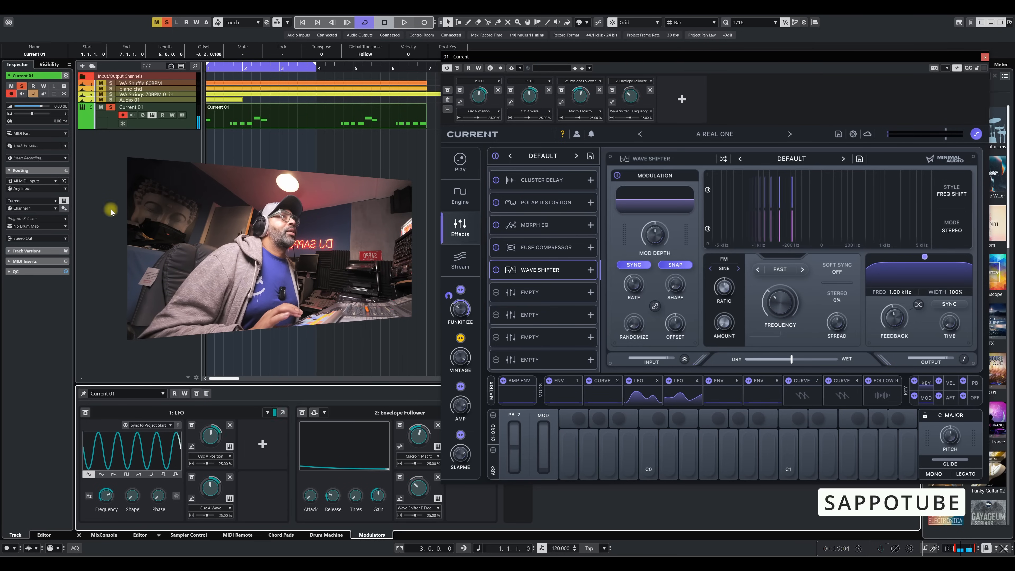
Toggle the mute of the WA Shuffle 80BPM track and play the loop with the modulated bass part, stopping after listening
left_click(102, 84)
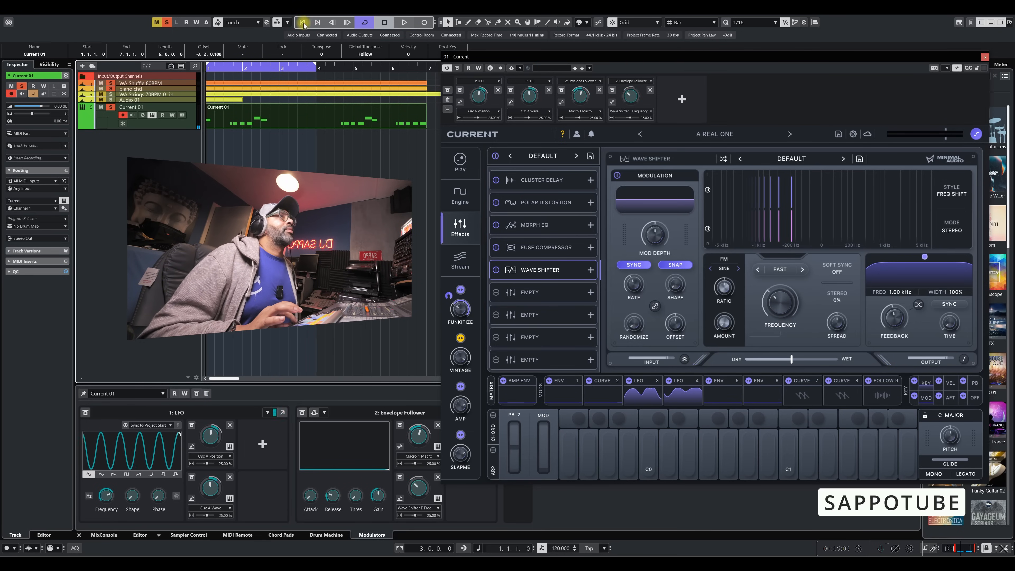
key("space")
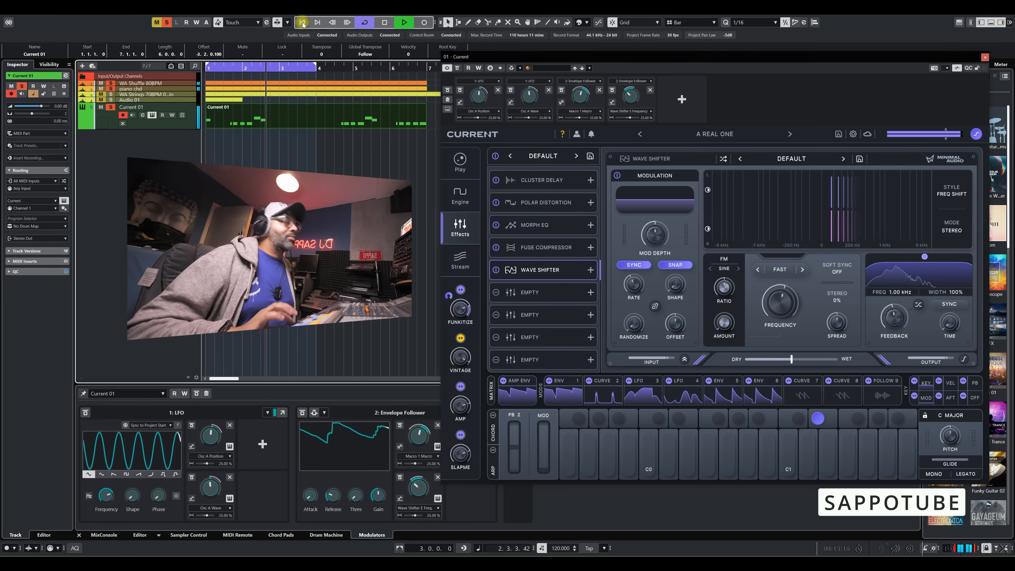
key("space")
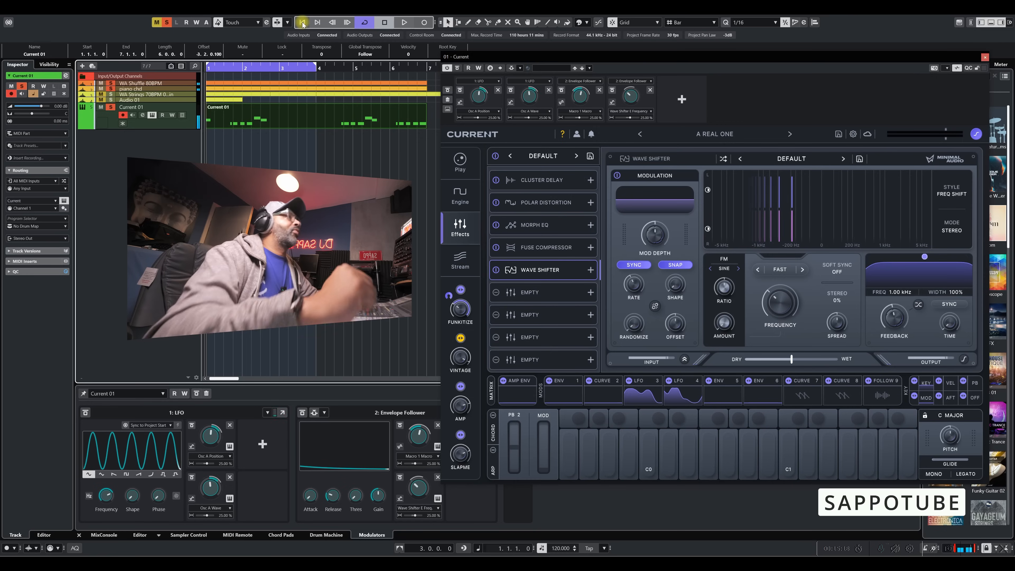